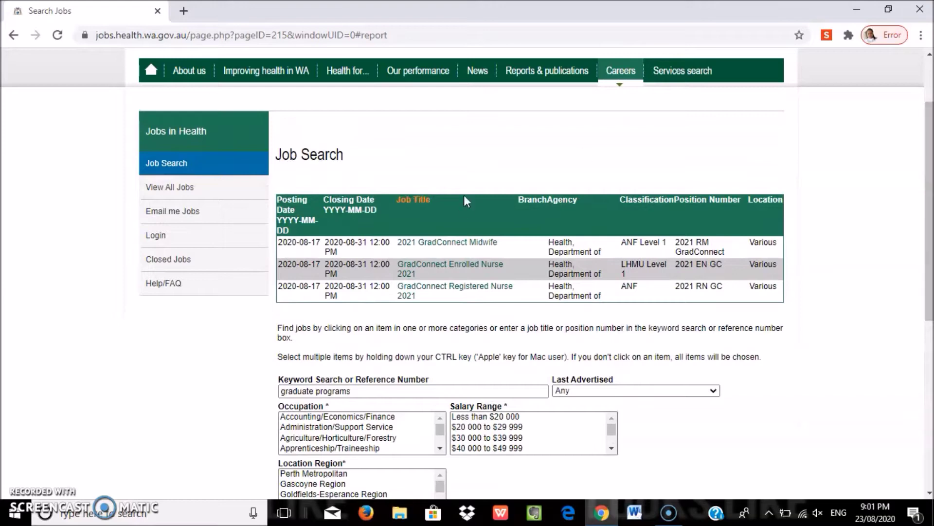
Step: Open the GradConnect Registered Nurse 2021 advert and read its applicant requirements, selection criteria and application instructions
{"action": "left_click", "coordinate": [459, 291]}
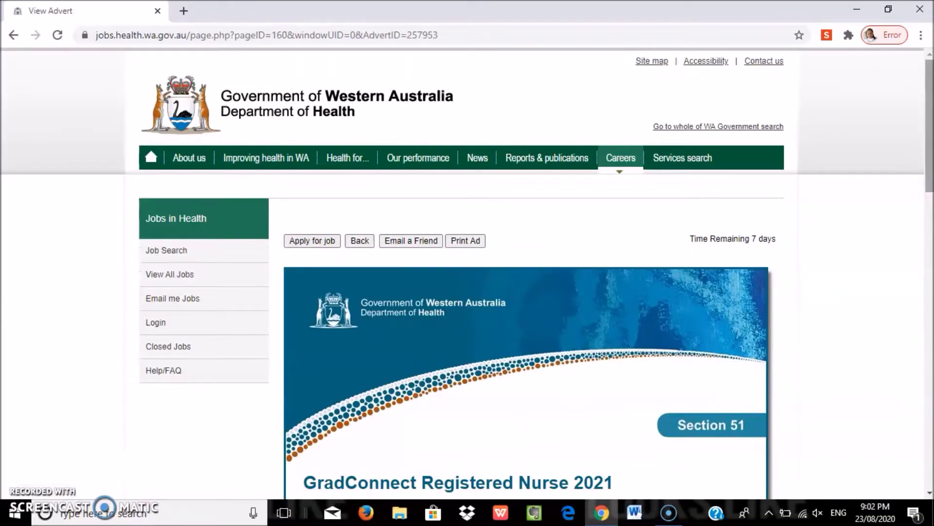
{"action": "scroll", "coordinate": [459, 295], "scroll_direction": "down", "scroll_amount": 5}
{"action": "scroll", "coordinate": [458, 295], "scroll_direction": "down", "scroll_amount": 3}
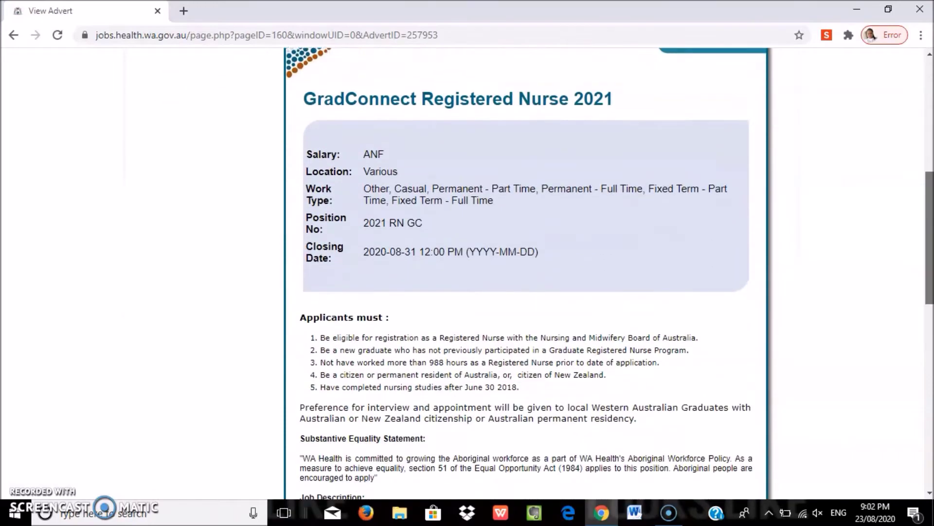
{"action": "scroll", "coordinate": [407, 211], "scroll_direction": "up", "scroll_amount": 2}
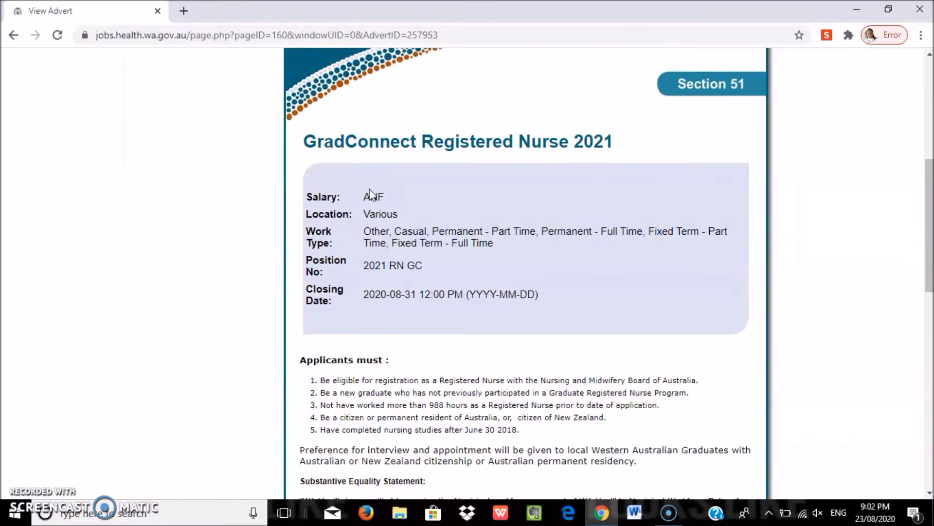
{"action": "left_click_drag", "start_coordinate": [930, 224], "coordinate": [930, 281]}
{"action": "scroll", "coordinate": [617, 273], "scroll_direction": "down", "scroll_amount": 2}
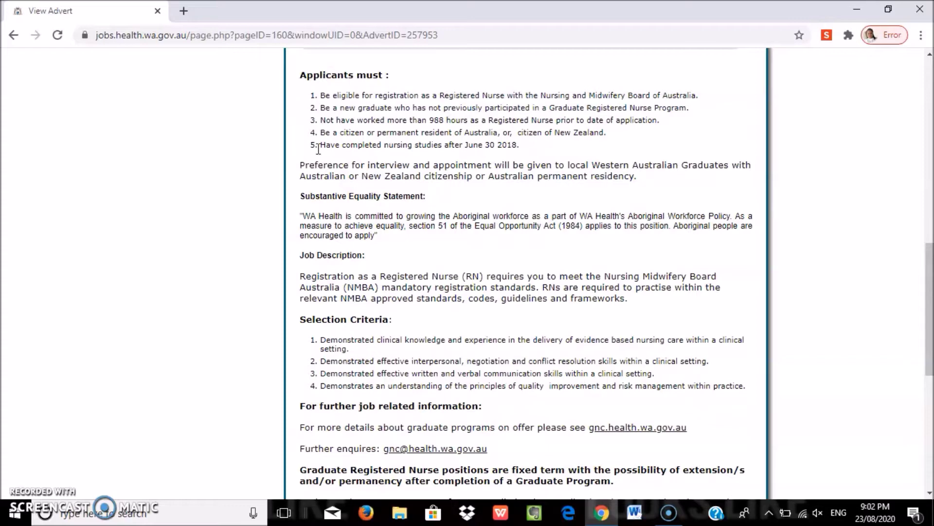
{"action": "scroll", "coordinate": [644, 222], "scroll_direction": "down", "scroll_amount": 5}
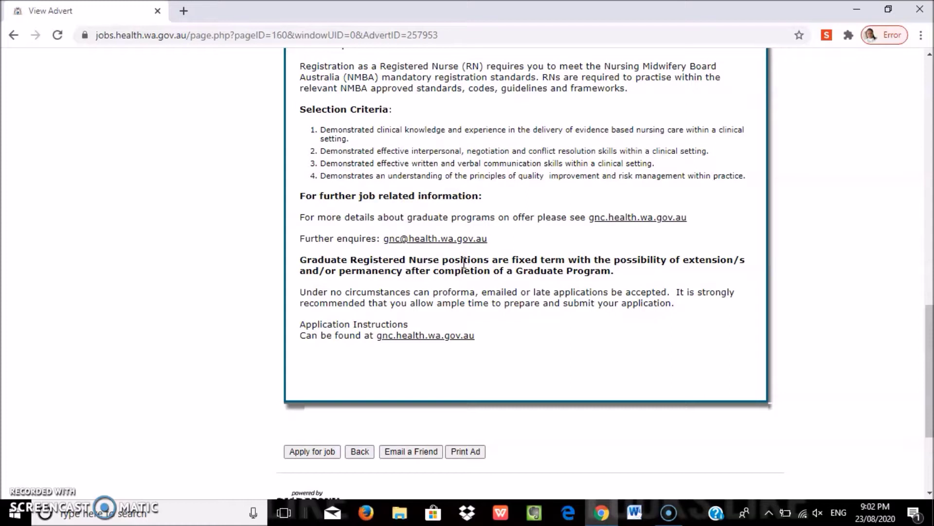
{"action": "scroll", "coordinate": [931, 308], "scroll_direction": "down", "scroll_amount": 2}
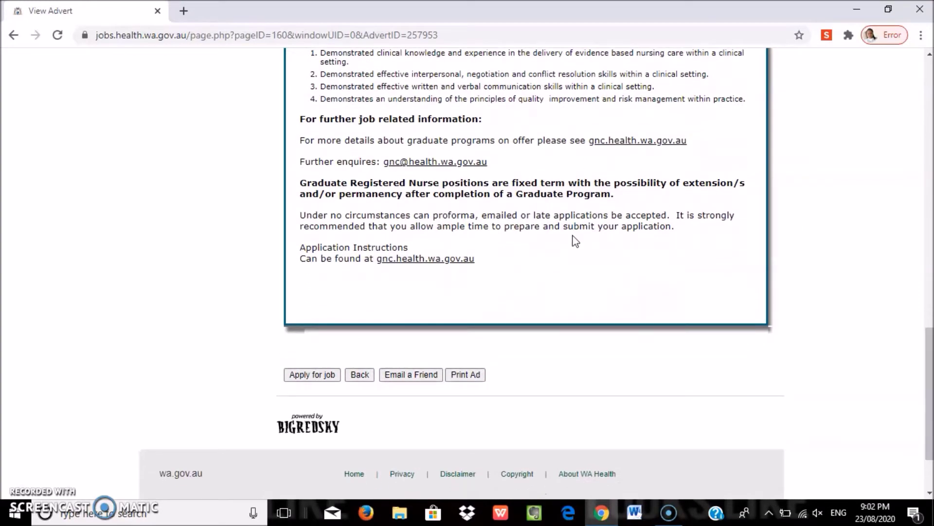
Step: Start the application for the GradConnect Registered Nurse 2021 job and read the application tips and notice down to the email fields
{"action": "left_click", "coordinate": [314, 377]}
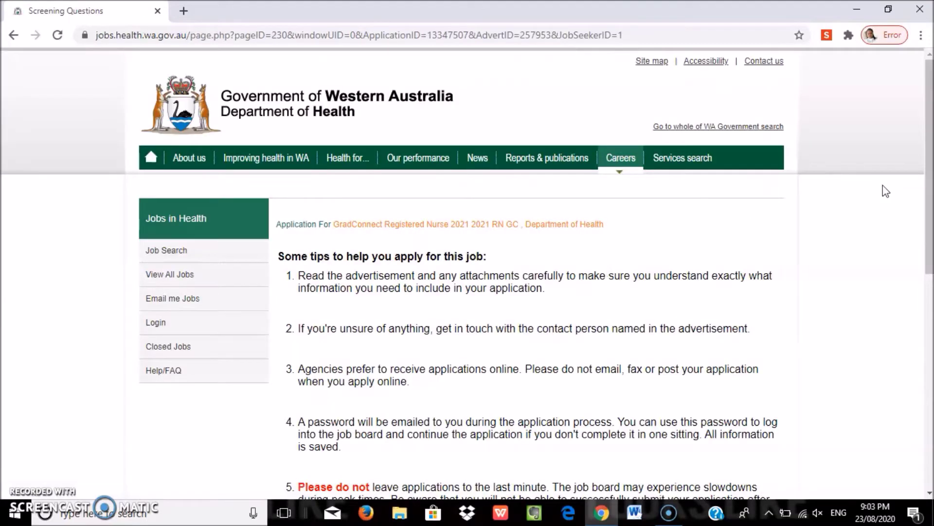
{"action": "scroll", "coordinate": [929, 194], "scroll_direction": "down", "scroll_amount": 2}
{"action": "scroll", "coordinate": [468, 273], "scroll_direction": "down", "scroll_amount": 3}
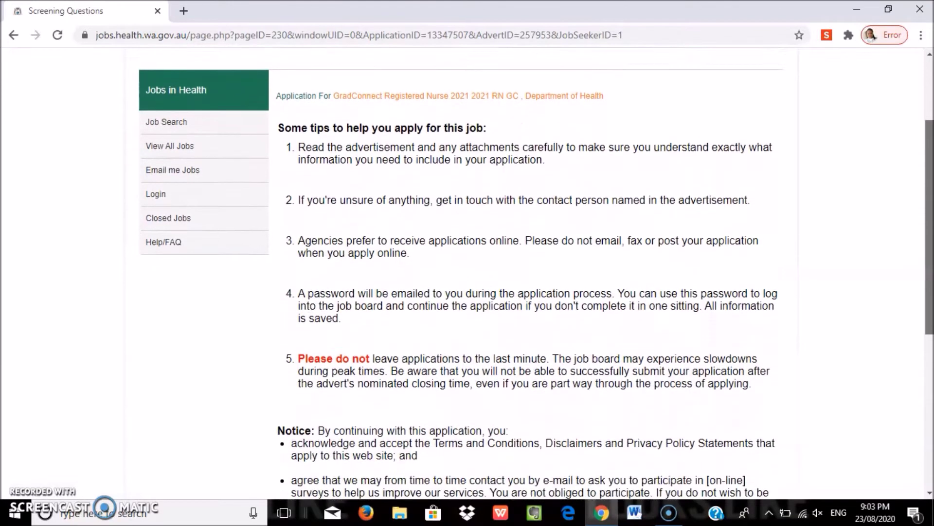
{"action": "scroll", "coordinate": [467, 273], "scroll_direction": "down", "scroll_amount": 1}
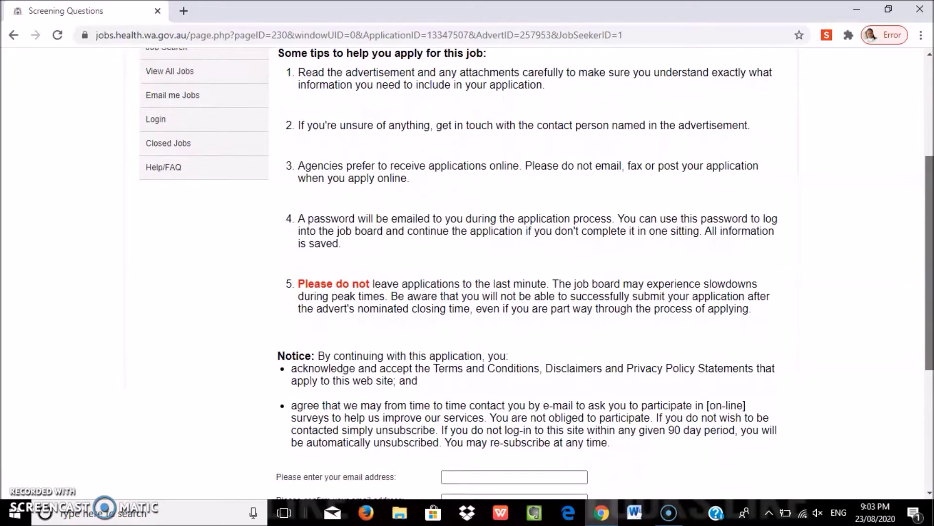
{"action": "scroll", "coordinate": [467, 273], "scroll_direction": "down", "scroll_amount": 4}
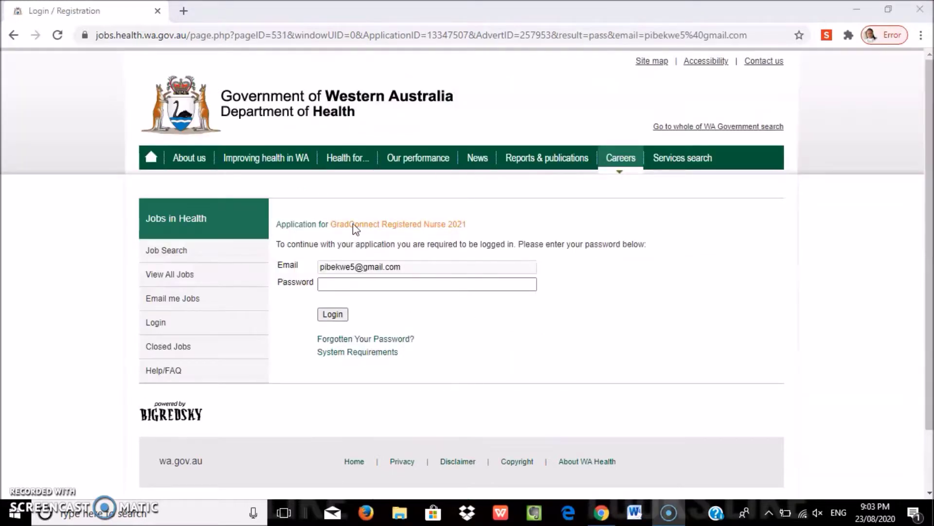
Step: Enter the account password and log in to continue the GradConnect Registered Nurse 2021 application
{"action": "left_click", "coordinate": [391, 283]}
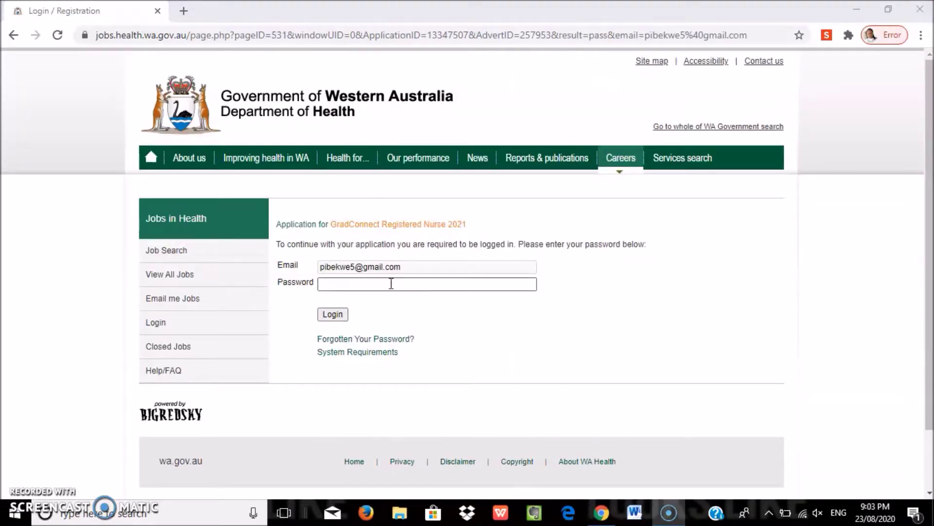
{"action": "left_click", "coordinate": [391, 284]}
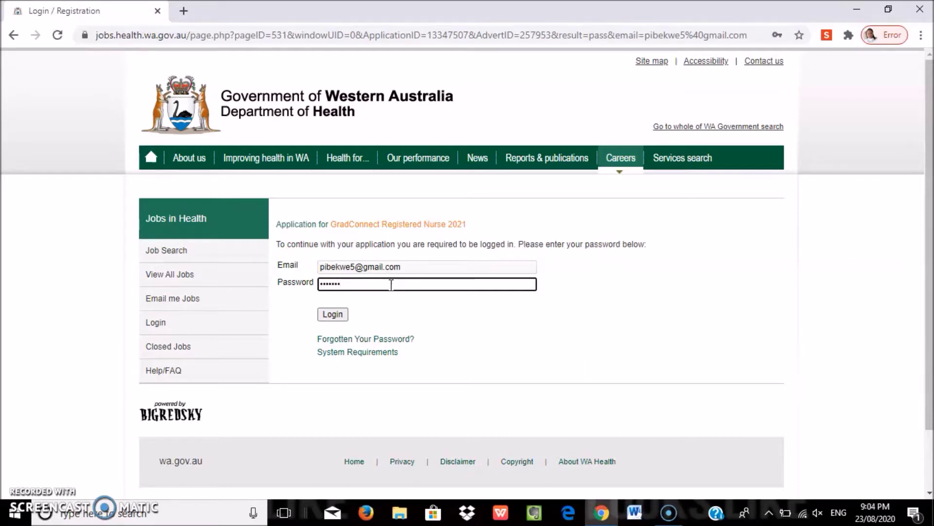
{"action": "left_click", "coordinate": [334, 315]}
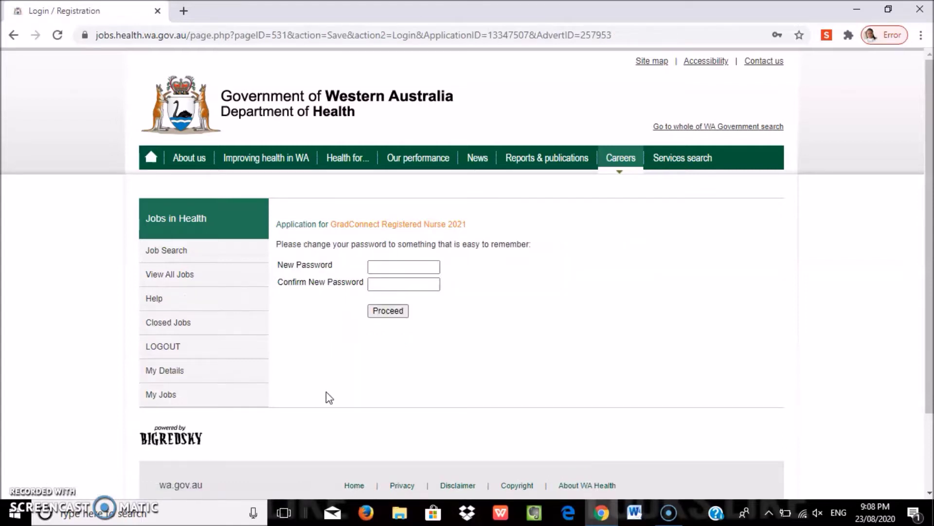
Step: Enter and confirm a new account password, and proceed to the application form
{"action": "left_click", "coordinate": [412, 269]}
{"action": "left_click", "coordinate": [399, 283]}
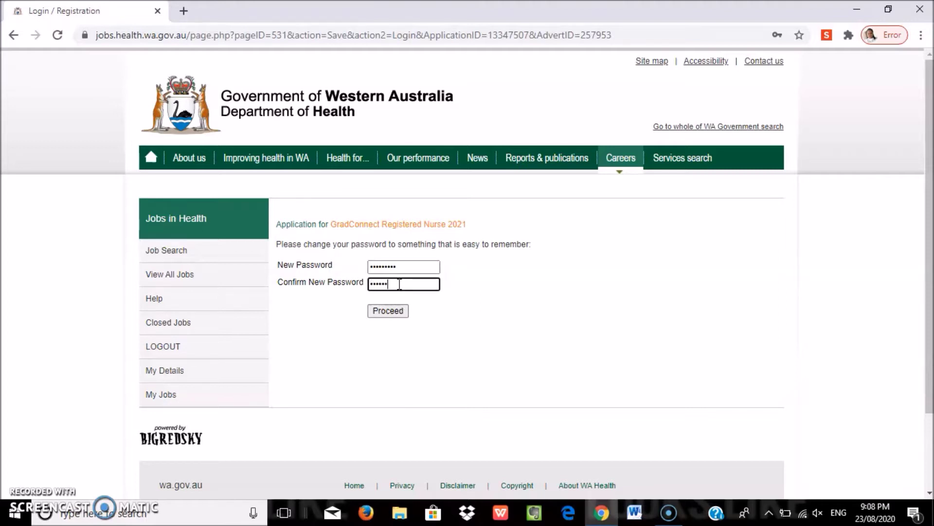
{"action": "left_click", "coordinate": [389, 312]}
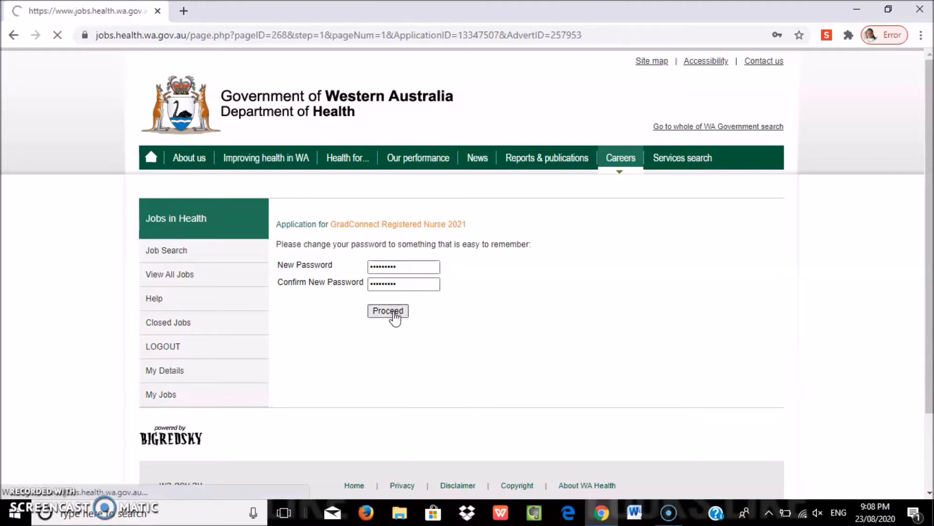
Step: Examine the personal details form, including the education, referees, WA public sector employment, current position and previous positions sections
{"action": "scroll", "coordinate": [536, 273], "scroll_direction": "down", "scroll_amount": 12}
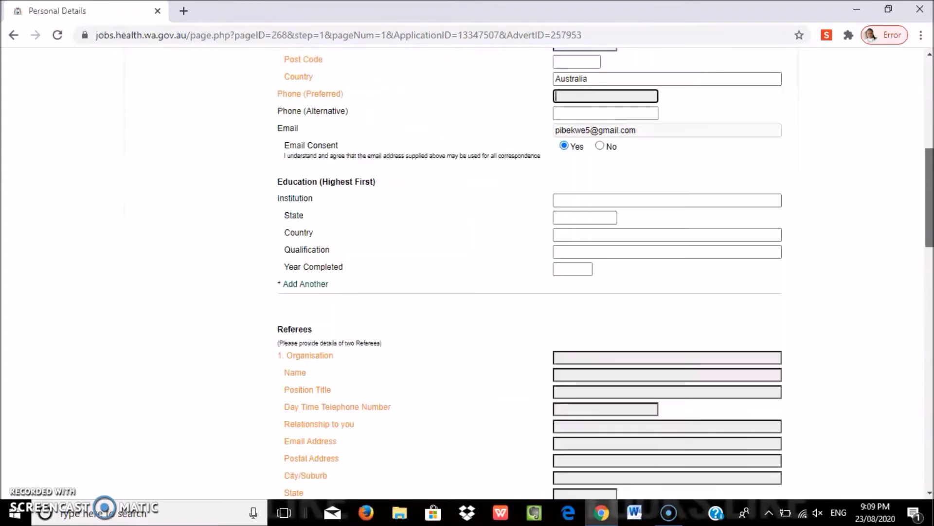
{"action": "scroll", "coordinate": [468, 273], "scroll_direction": "down", "scroll_amount": 10}
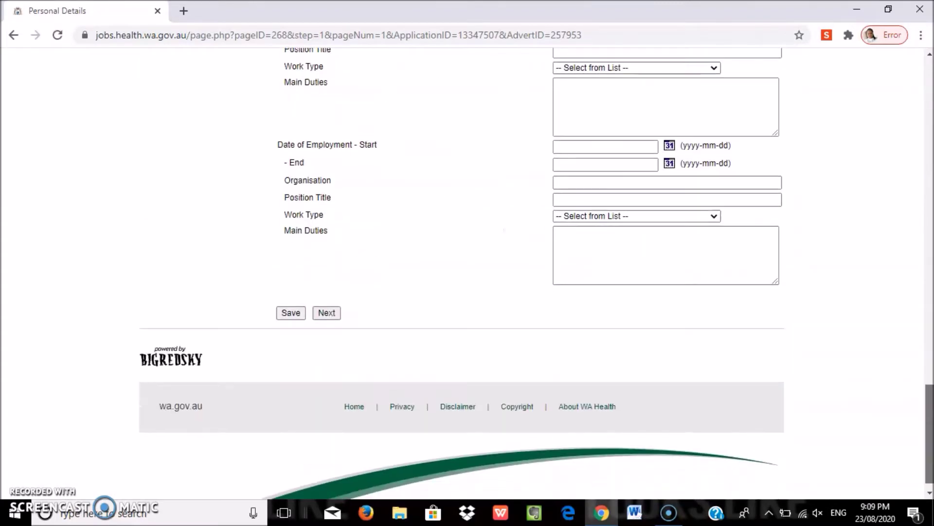
{"action": "scroll", "coordinate": [467, 272], "scroll_direction": "up", "scroll_amount": 20}
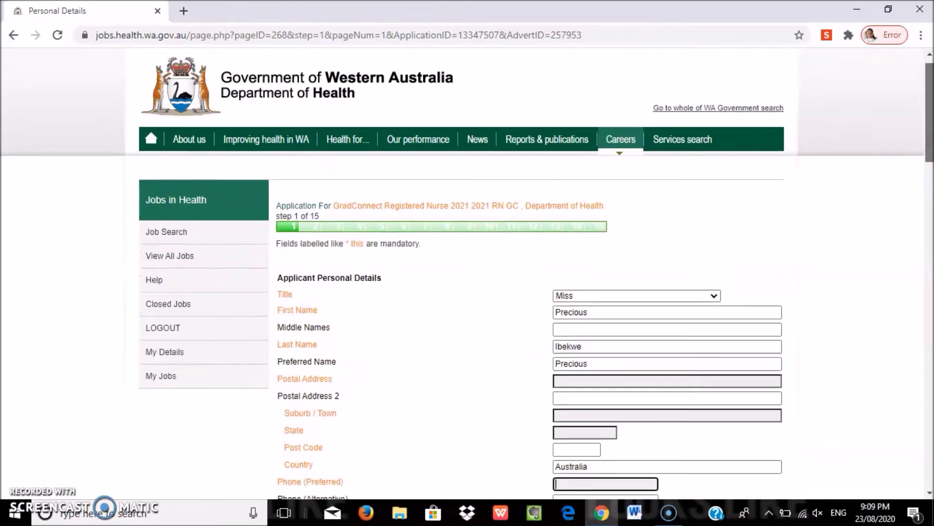
{"action": "scroll", "coordinate": [457, 179], "scroll_direction": "down", "scroll_amount": 2}
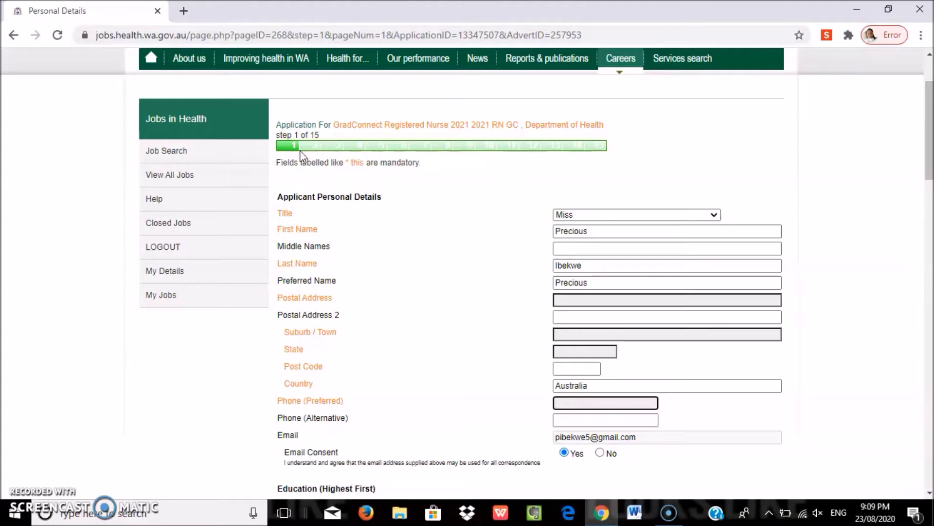
{"action": "scroll", "coordinate": [587, 169], "scroll_direction": "down", "scroll_amount": 3}
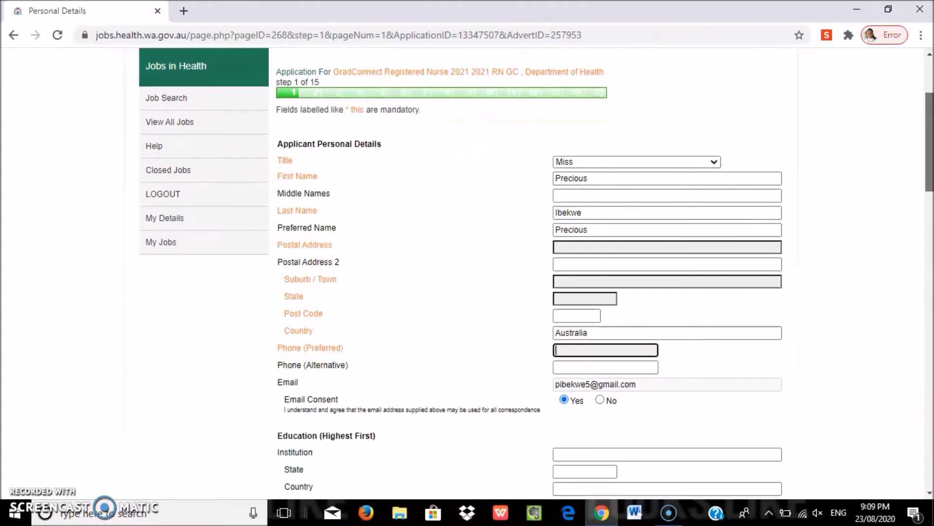
{"action": "scroll", "coordinate": [587, 273], "scroll_direction": "down", "scroll_amount": 6}
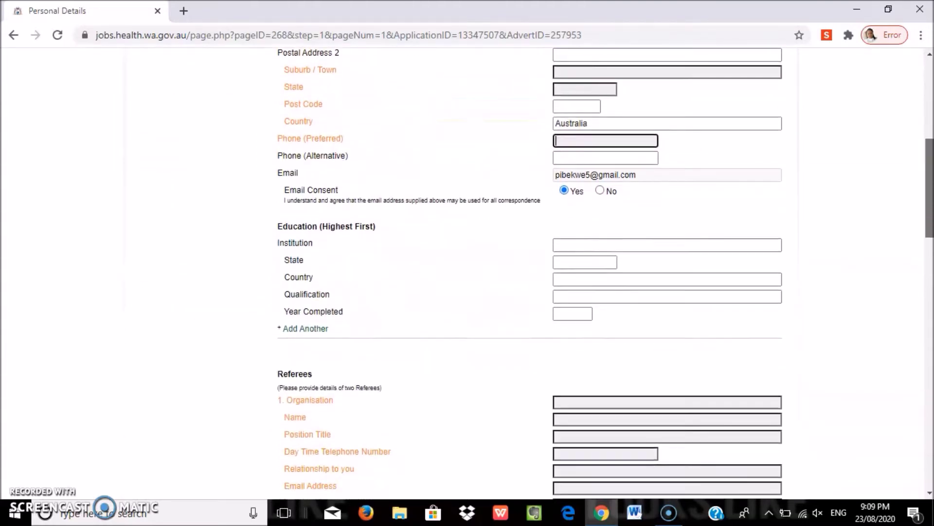
{"action": "scroll", "coordinate": [587, 273], "scroll_direction": "down", "scroll_amount": 5}
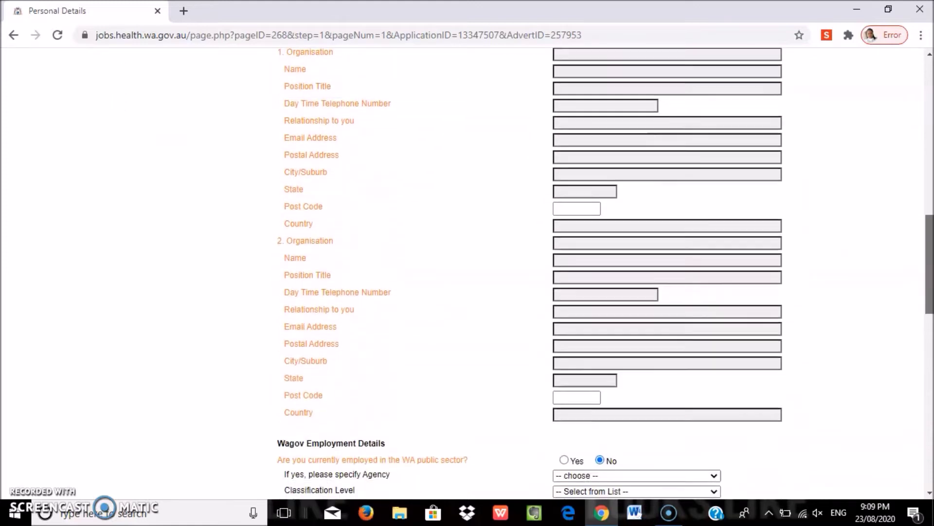
{"action": "scroll", "coordinate": [587, 273], "scroll_direction": "down", "scroll_amount": 5}
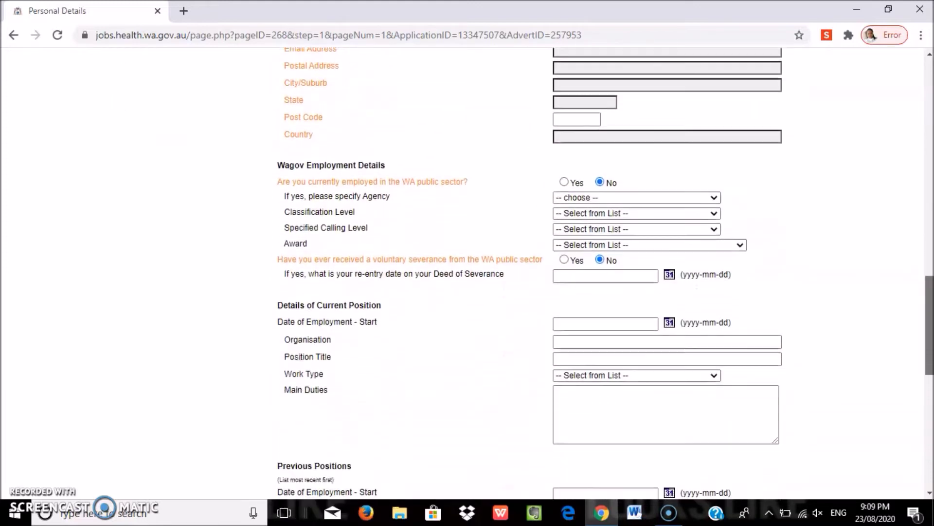
{"action": "scroll", "coordinate": [587, 273], "scroll_direction": "down", "scroll_amount": 2}
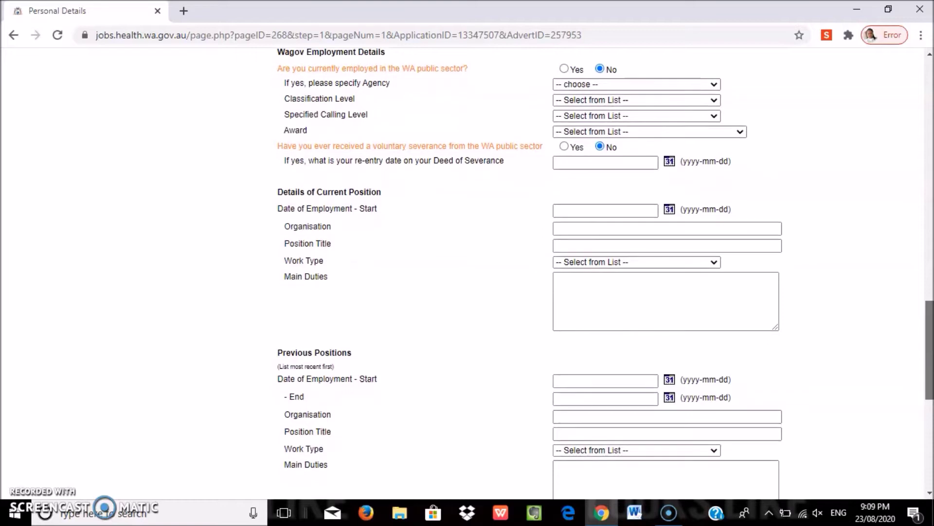
{"action": "scroll", "coordinate": [587, 273], "scroll_direction": "down", "scroll_amount": 3}
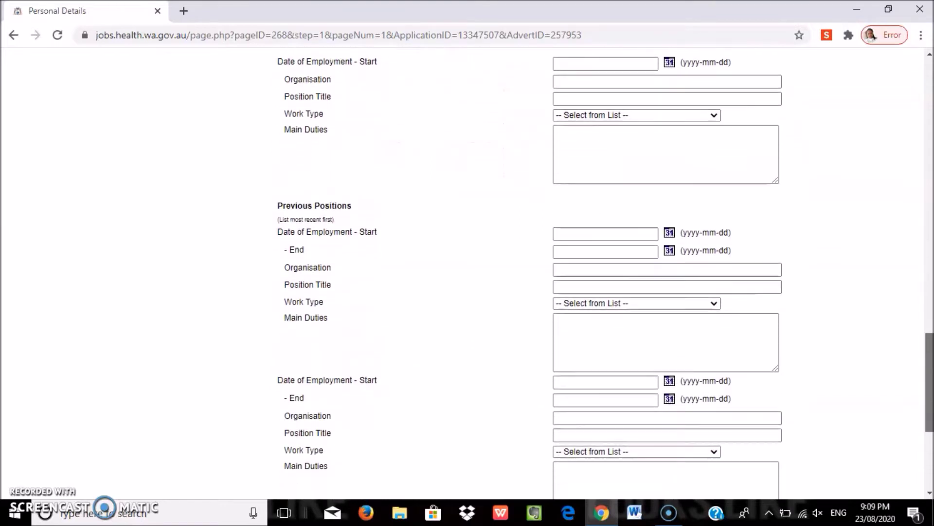
{"action": "scroll", "coordinate": [587, 273], "scroll_direction": "down", "scroll_amount": 3}
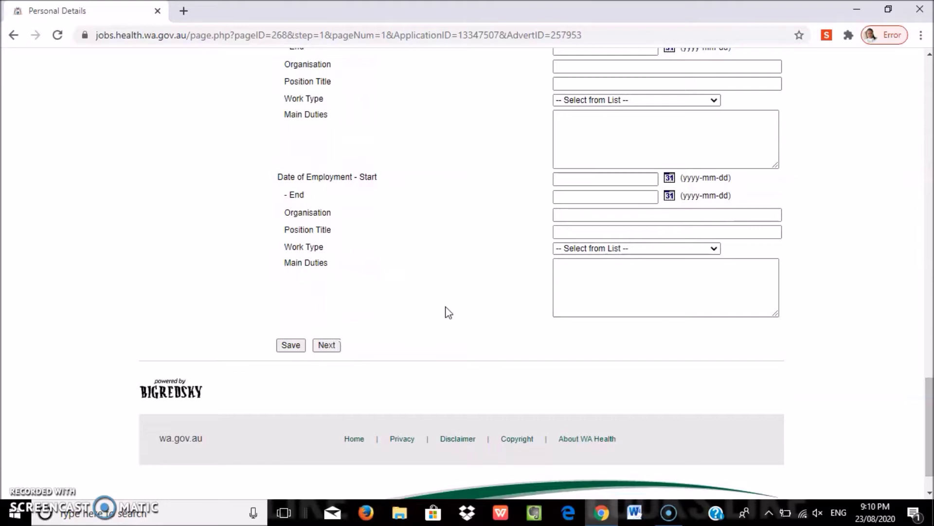
Step: Save the personal details page and continue to the eligibility questions in step 2 of the application
{"action": "left_click", "coordinate": [288, 349]}
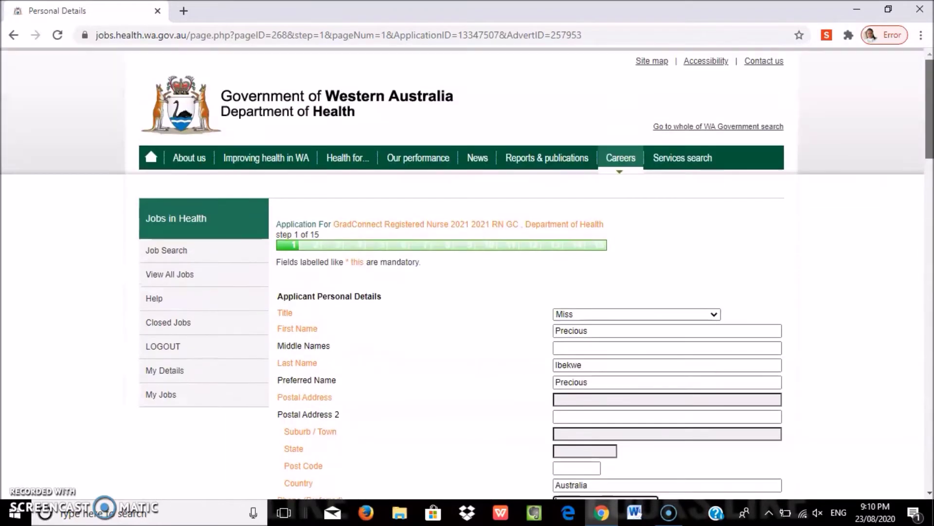
{"action": "scroll", "coordinate": [527, 326], "scroll_direction": "up", "scroll_amount": 1}
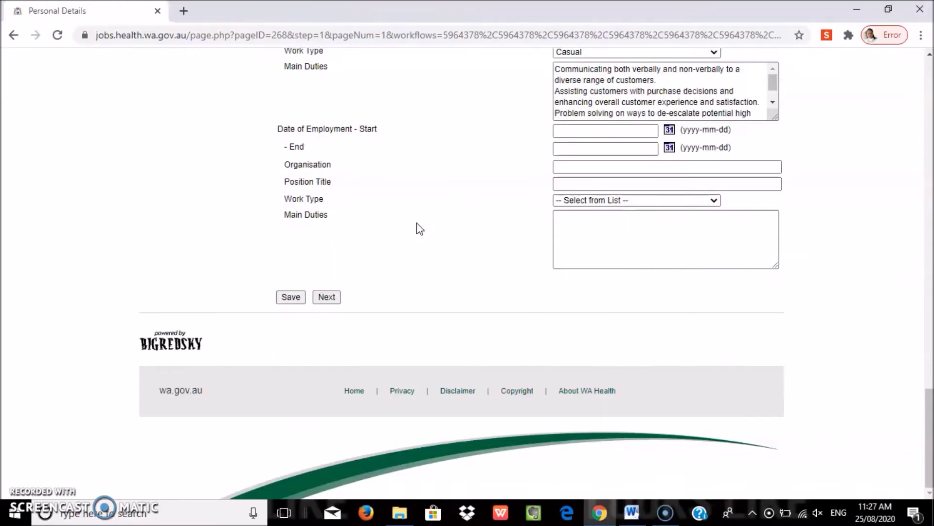
{"action": "left_click", "coordinate": [329, 298]}
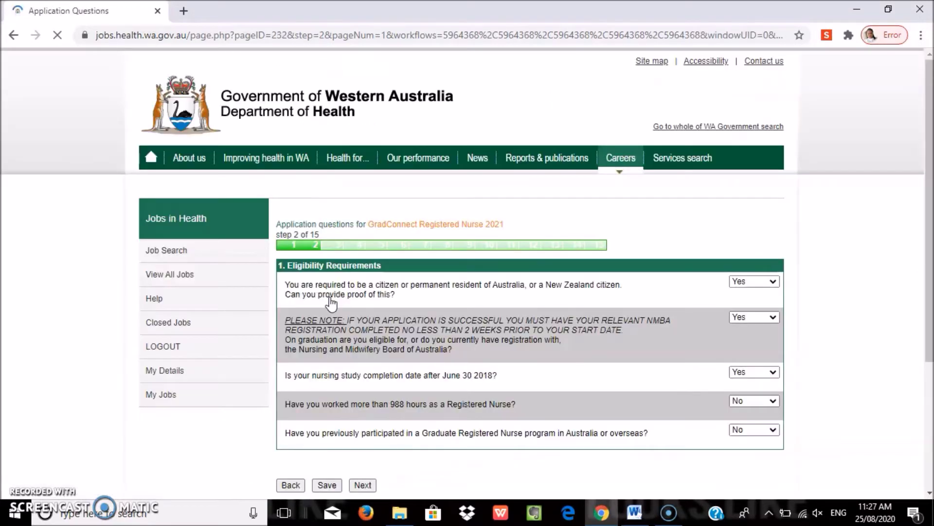
Step: Answer Yes to the eligibility questions on proof of citizenship or residency, nursing board registration and study completion after June 30 2018
{"action": "left_click", "coordinate": [754, 282]}
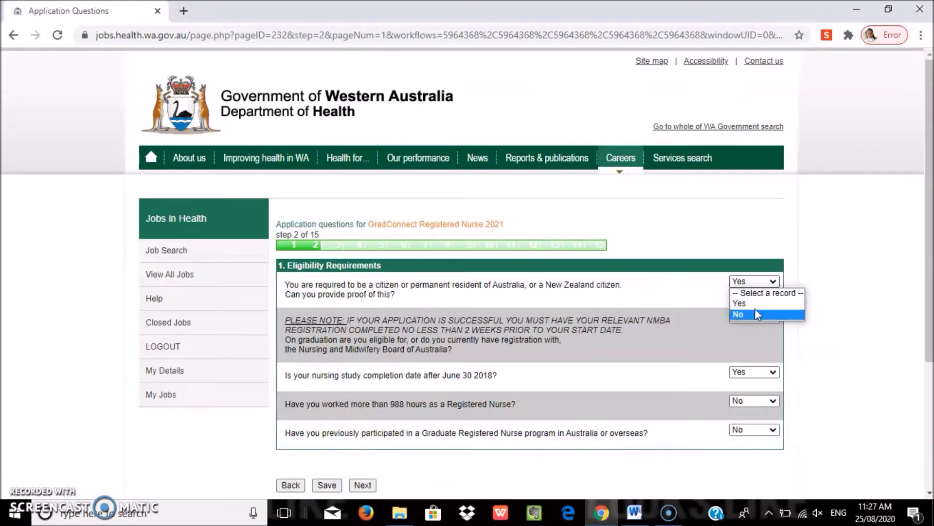
{"action": "left_click", "coordinate": [753, 304]}
{"action": "left_click", "coordinate": [754, 316]}
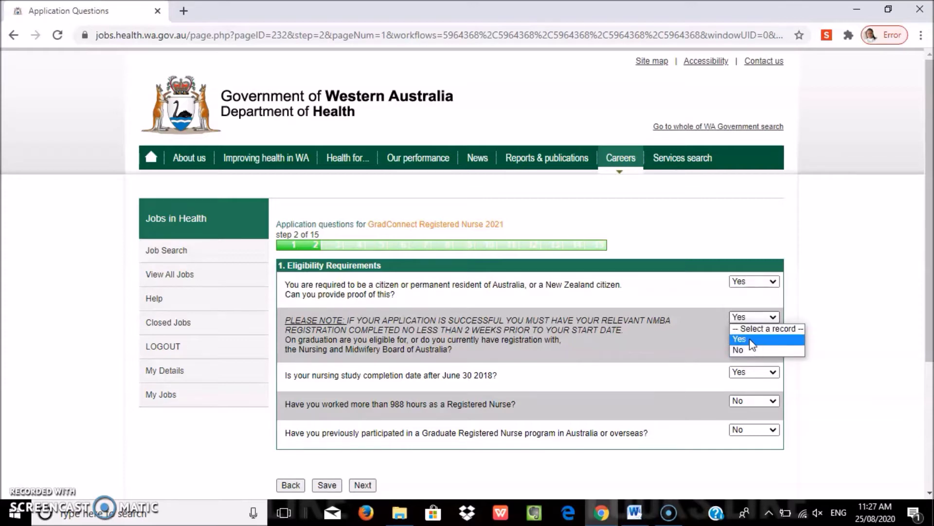
{"action": "left_click", "coordinate": [751, 342]}
{"action": "left_click", "coordinate": [751, 371]}
{"action": "left_click", "coordinate": [753, 395]}
Step: Answer No to working over 988 hours as a Registered Nurse and to previous graduate program participation, and save the eligibility answers
{"action": "left_click", "coordinate": [752, 400]}
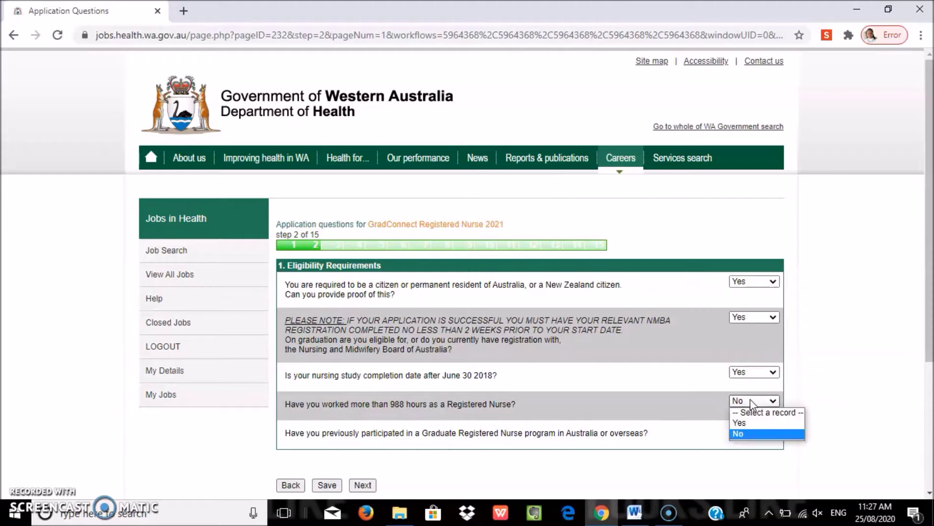
{"action": "left_click", "coordinate": [748, 433]}
{"action": "left_click", "coordinate": [750, 430]}
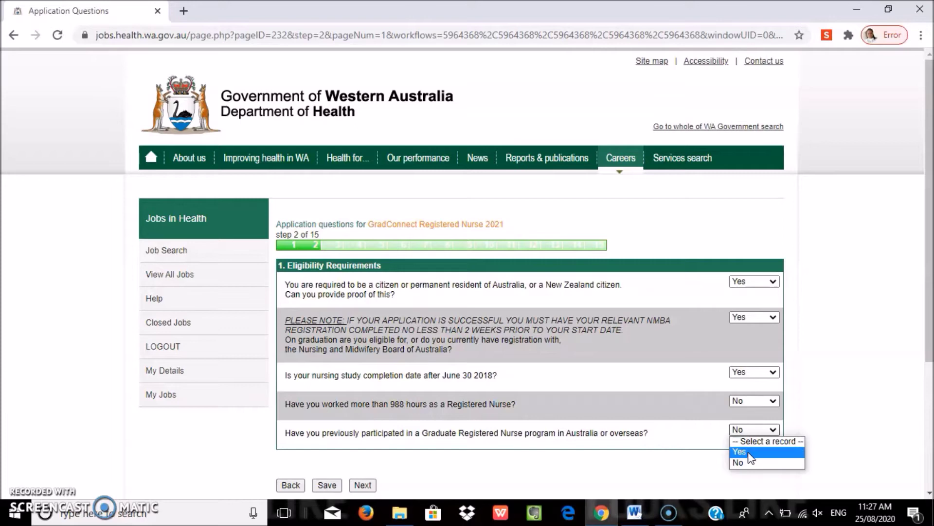
{"action": "left_click", "coordinate": [751, 463]}
{"action": "scroll", "coordinate": [752, 468], "scroll_direction": "down", "scroll_amount": 2}
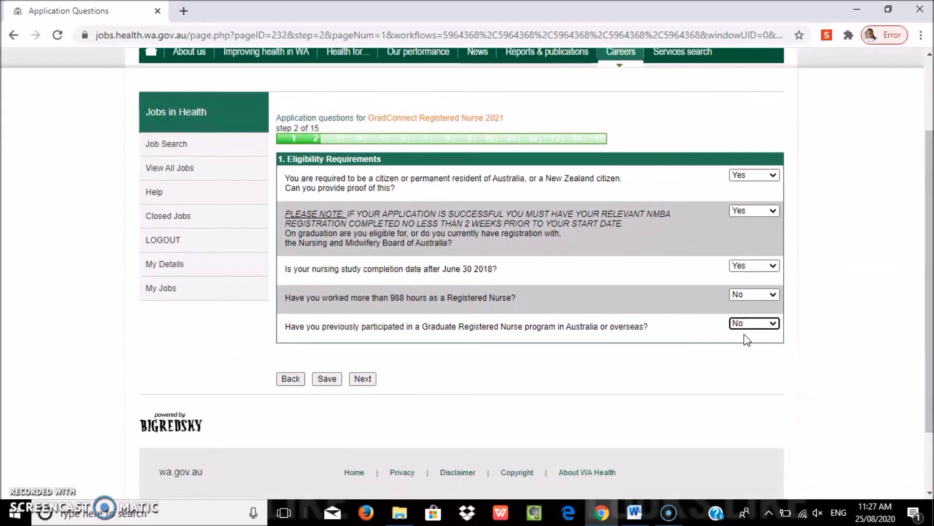
{"action": "left_click", "coordinate": [328, 380]}
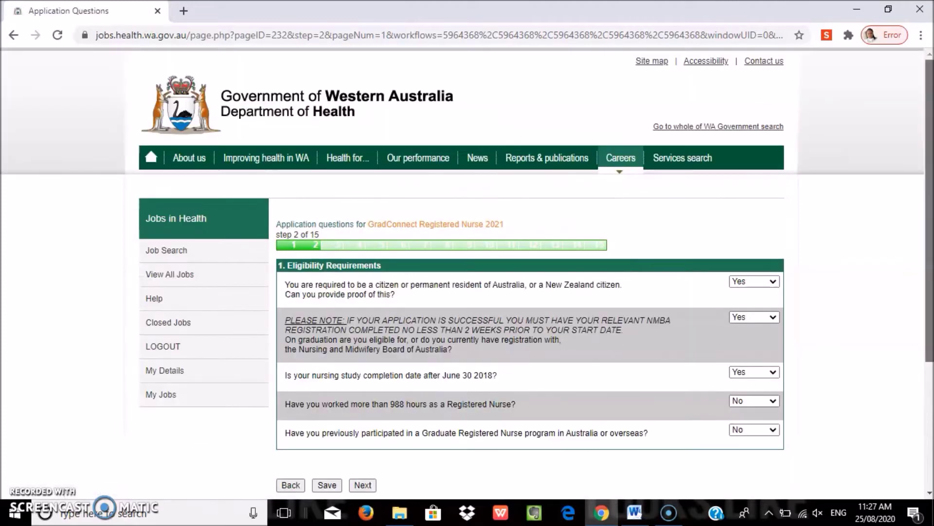
Step: Proceed past the eligibility and Australian residency pages to the general questions in step 4 of the application
{"action": "scroll", "coordinate": [365, 312], "scroll_direction": "down", "scroll_amount": 4}
{"action": "left_click", "coordinate": [363, 298]}
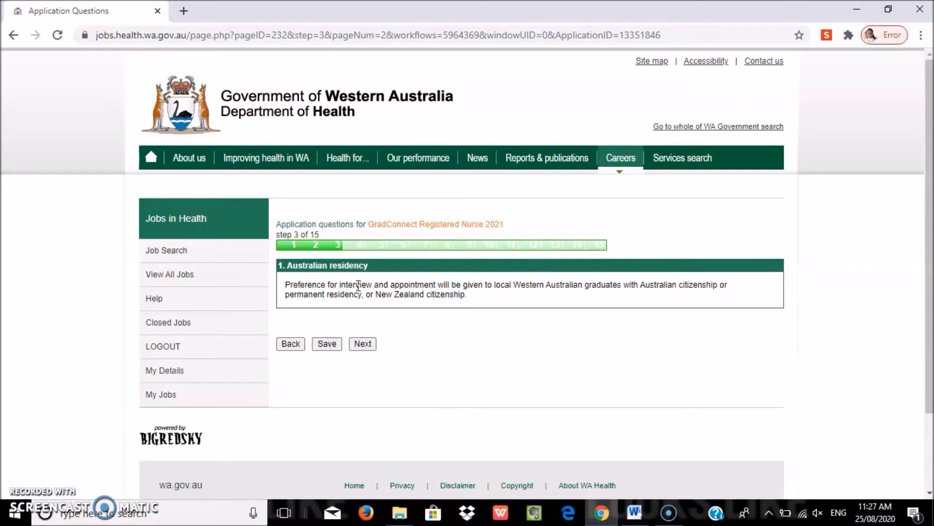
{"action": "left_click", "coordinate": [363, 344]}
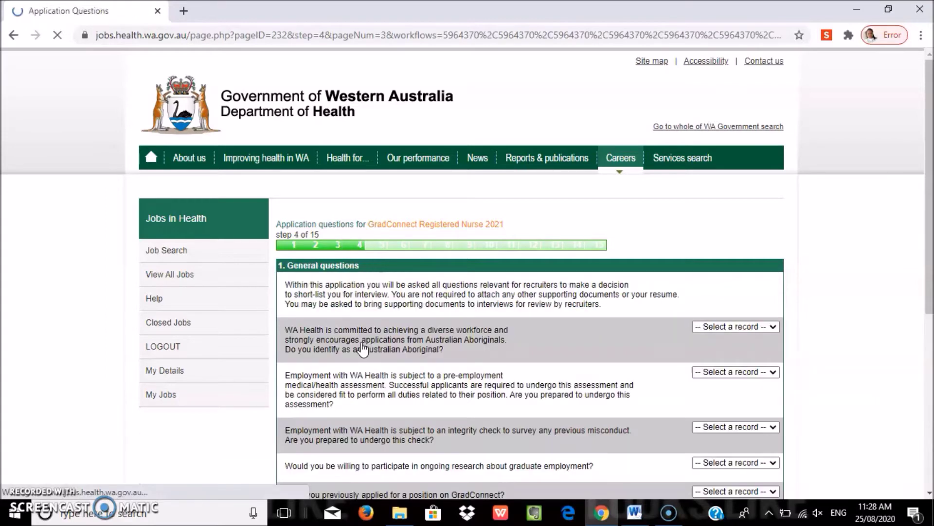
Step: Answer No to identifying as an Australian Aboriginal and Yes to undergoing the pre-employment medical assessment
{"action": "scroll", "coordinate": [837, 215], "scroll_direction": "down", "scroll_amount": 3}
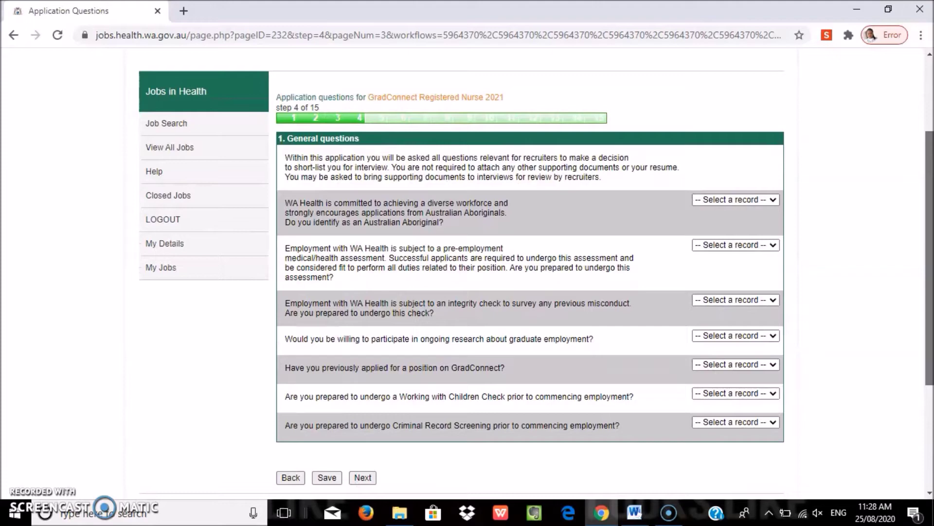
{"action": "mouse_move", "coordinate": [930, 273]}
{"action": "left_mouse_down"}
{"action": "mouse_move", "coordinate": [930, 308]}
{"action": "mouse_move", "coordinate": [930, 264]}
{"action": "left_mouse_up"}
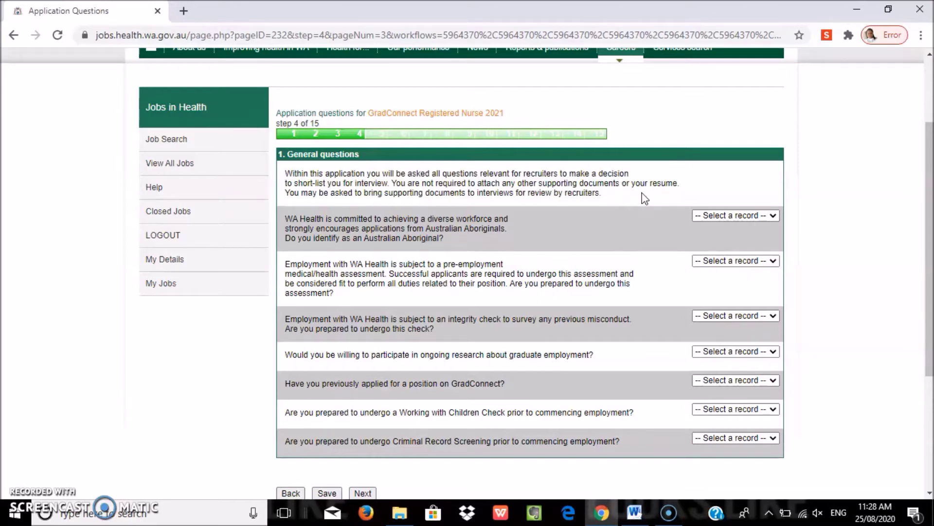
{"action": "left_click", "coordinate": [702, 217]}
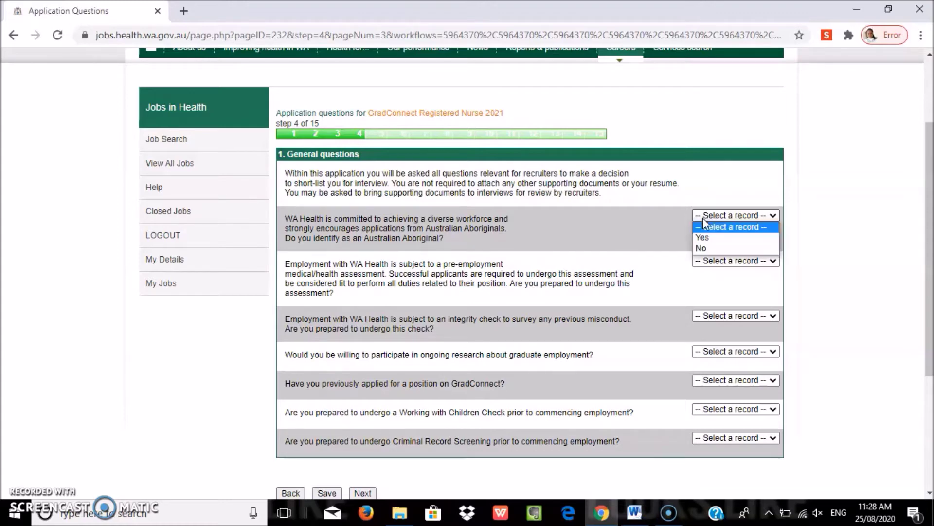
{"action": "left_click", "coordinate": [702, 249]}
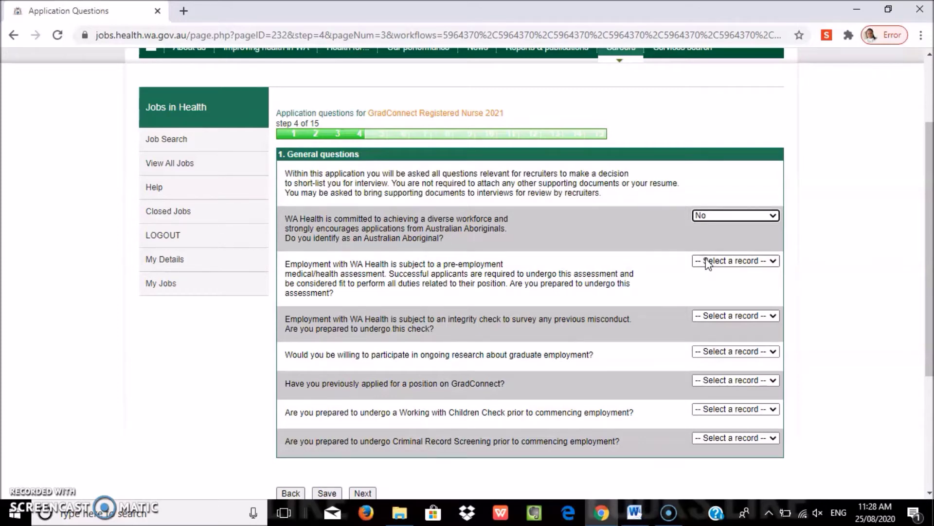
{"action": "left_click", "coordinate": [708, 266]}
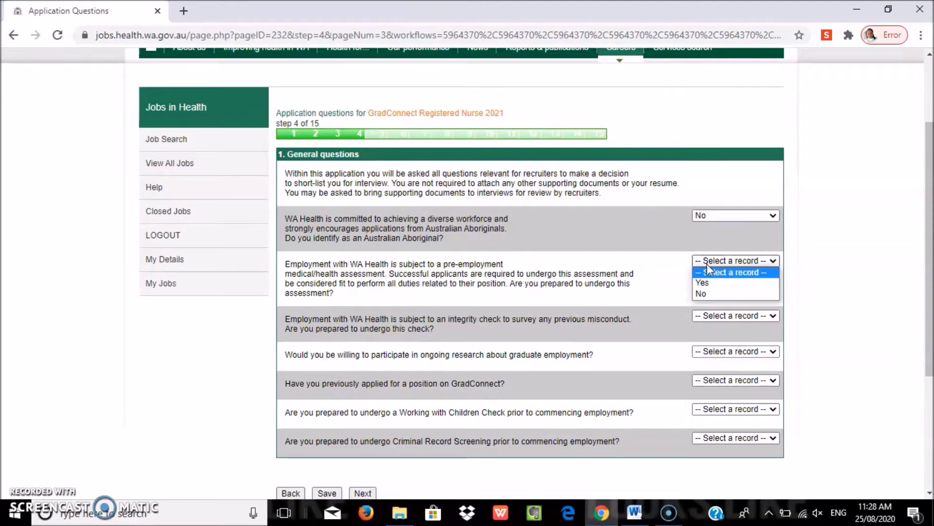
{"action": "left_click", "coordinate": [710, 283]}
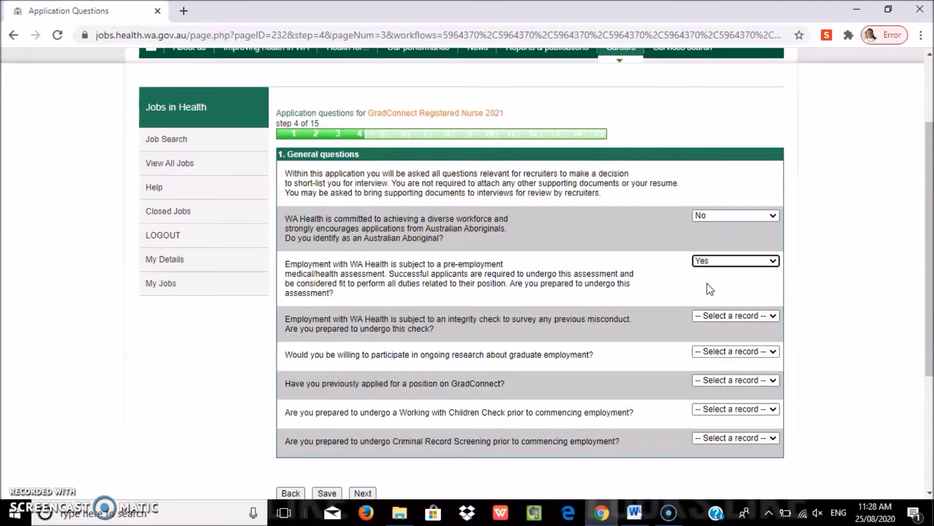
Step: Answer Yes to undergoing the integrity check and Yes to participating in ongoing research about graduate employment
{"action": "left_click", "coordinate": [711, 316]}
{"action": "left_click", "coordinate": [708, 336]}
{"action": "left_click", "coordinate": [707, 351]}
{"action": "left_click", "coordinate": [707, 370]}
Step: Answer No to having previously applied on GradConnect, and Yes to the Working with Children Check and Criminal Record Screening
{"action": "left_click", "coordinate": [704, 380]}
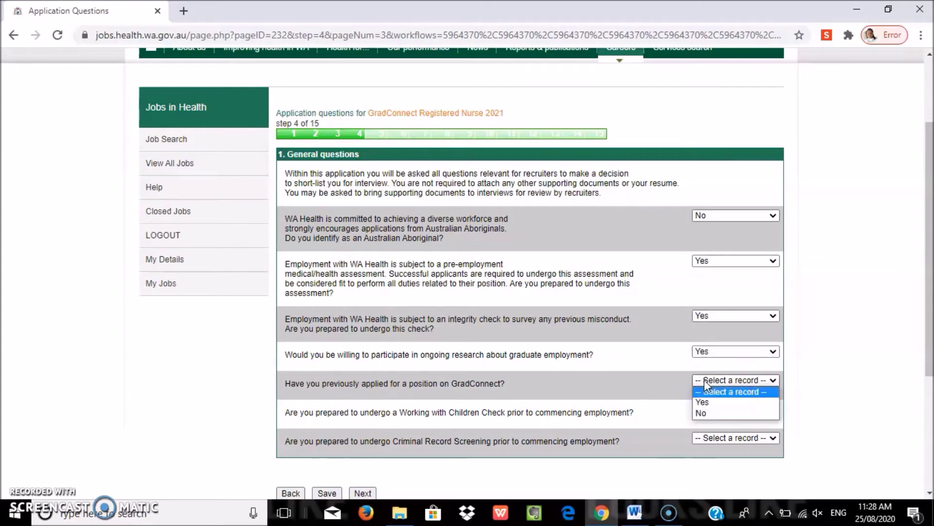
{"action": "left_click", "coordinate": [708, 414]}
{"action": "left_click", "coordinate": [707, 411]}
{"action": "left_click", "coordinate": [704, 433]}
{"action": "left_click", "coordinate": [705, 437]}
{"action": "left_click", "coordinate": [712, 462]}
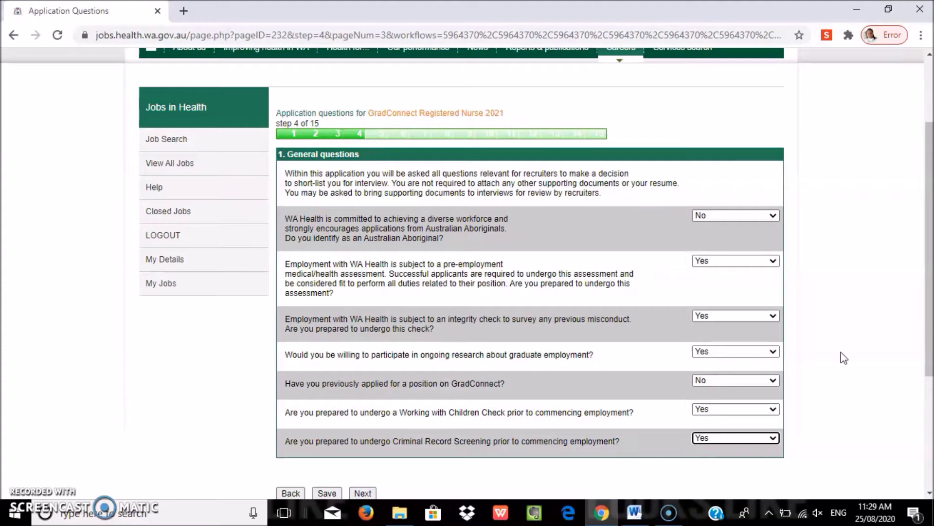
Step: Submit the general question answers and continue to the registration standards in step 5
{"action": "scroll", "coordinate": [842, 358], "scroll_direction": "down", "scroll_amount": 1}
{"action": "left_click", "coordinate": [363, 441]}
{"action": "left_click_drag", "start_coordinate": [930, 219], "coordinate": [930, 352]}
{"action": "left_click", "coordinate": [366, 366]}
Step: Answer No to needing an English language assessment and set whether it was sat and passed to Not Applicable
{"action": "scroll", "coordinate": [467, 272], "scroll_direction": "down", "scroll_amount": 3}
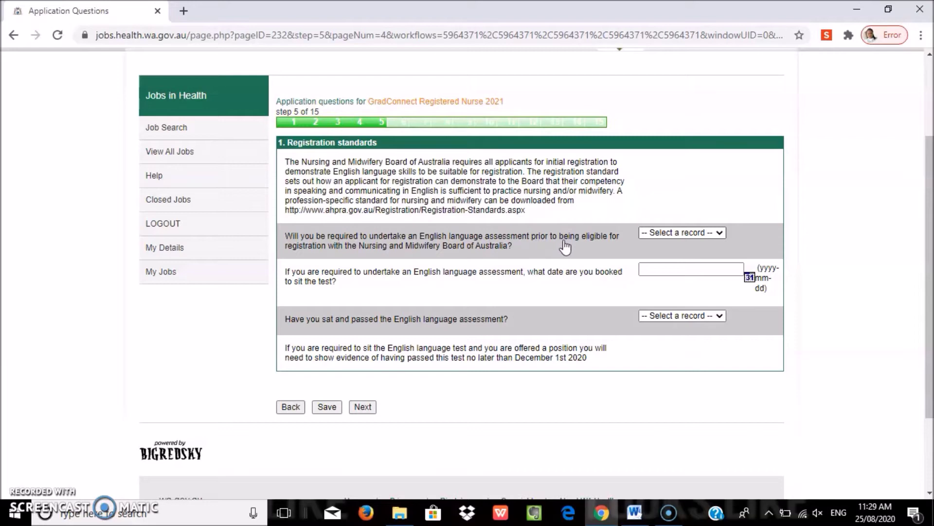
{"action": "left_click", "coordinate": [691, 234]}
{"action": "left_click", "coordinate": [669, 267]}
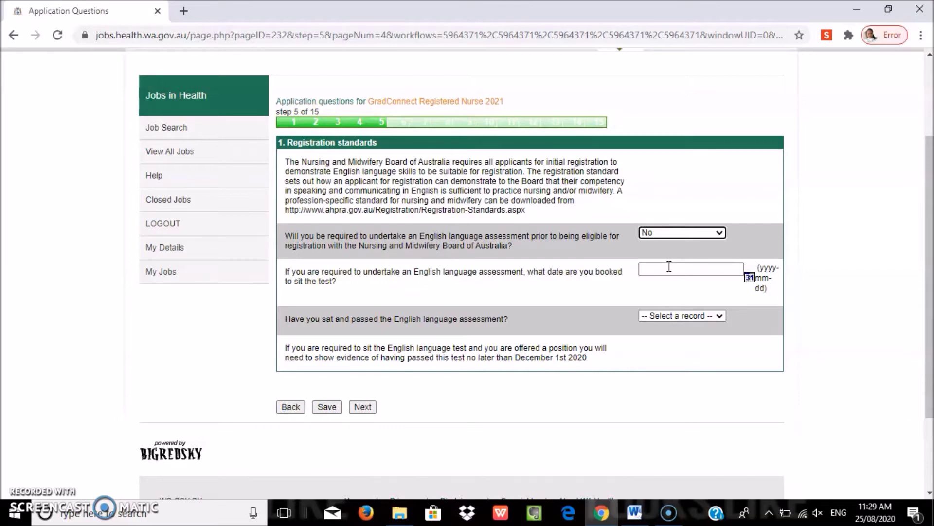
{"action": "left_click", "coordinate": [668, 315]}
{"action": "left_click", "coordinate": [666, 326]}
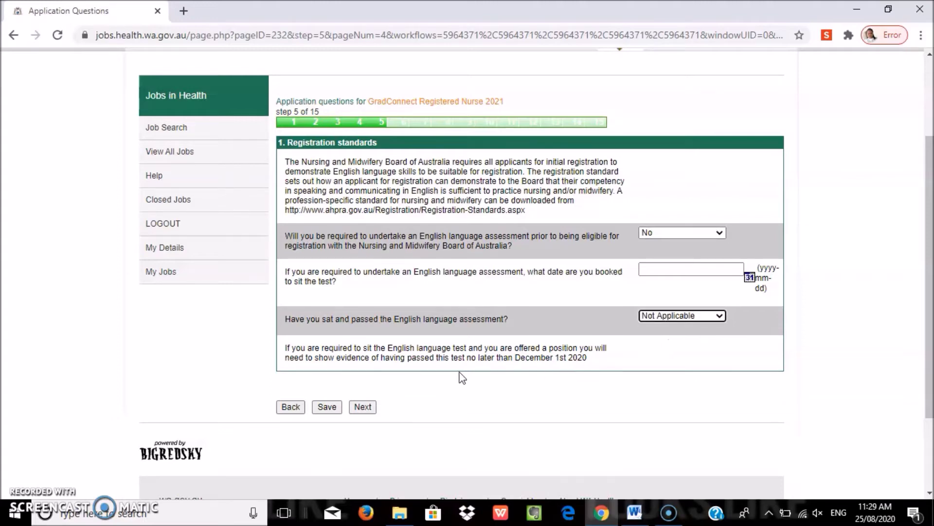
Step: Save the registration standards answers and continue to the nursing qualification page in step 6
{"action": "left_click", "coordinate": [327, 407]}
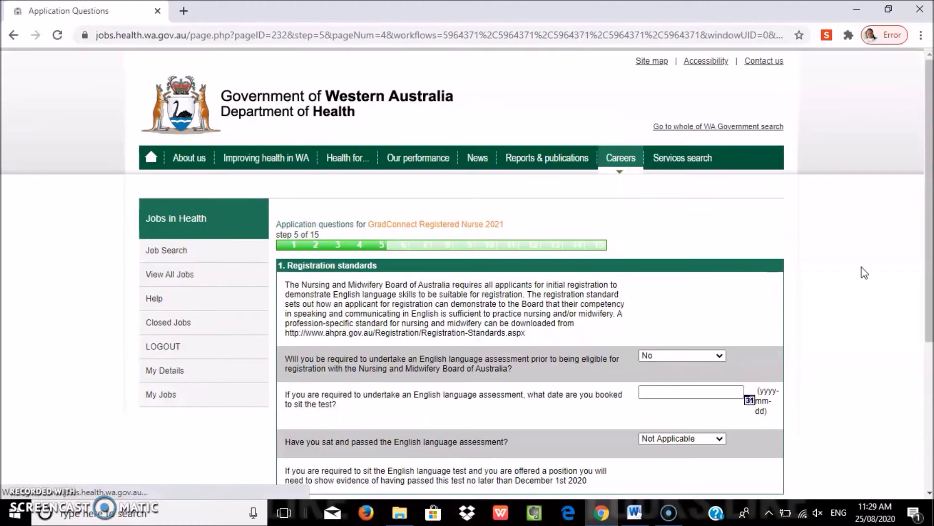
{"action": "scroll", "coordinate": [428, 311], "scroll_direction": "down", "scroll_amount": 5}
{"action": "left_click", "coordinate": [363, 324]}
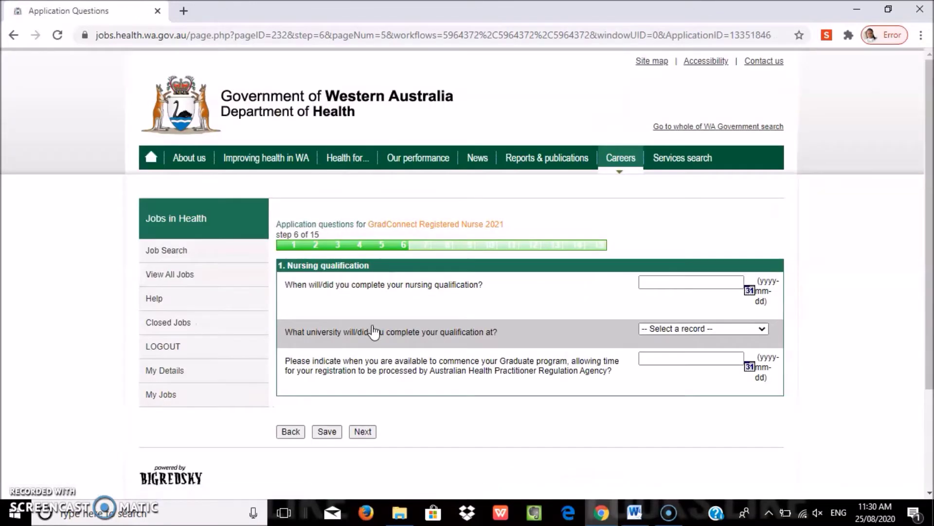
Step: Set the nursing qualification completion date to 2020-12-16 and the university to University of Notre Dame
{"action": "scroll", "coordinate": [708, 267], "scroll_direction": "down", "scroll_amount": 1}
{"action": "scroll", "coordinate": [775, 300], "scroll_direction": "up", "scroll_amount": 1}
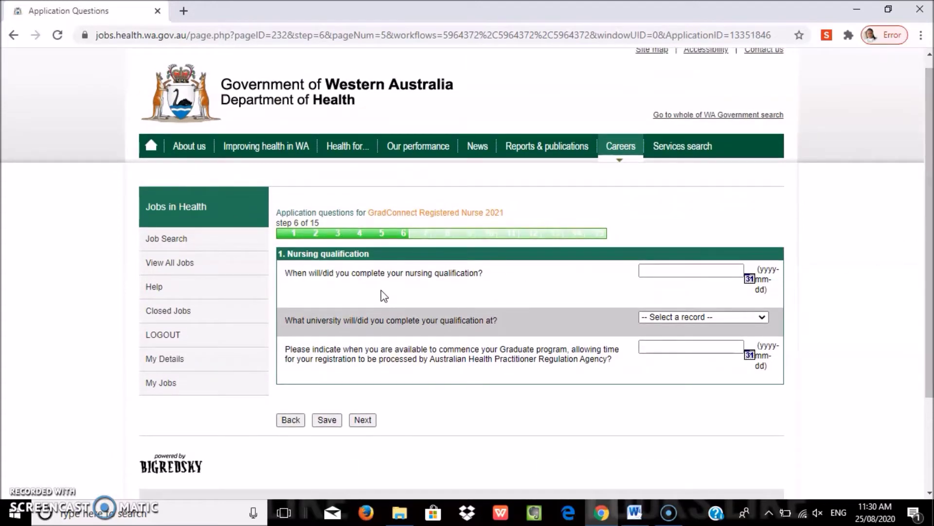
{"action": "left_click", "coordinate": [705, 271]}
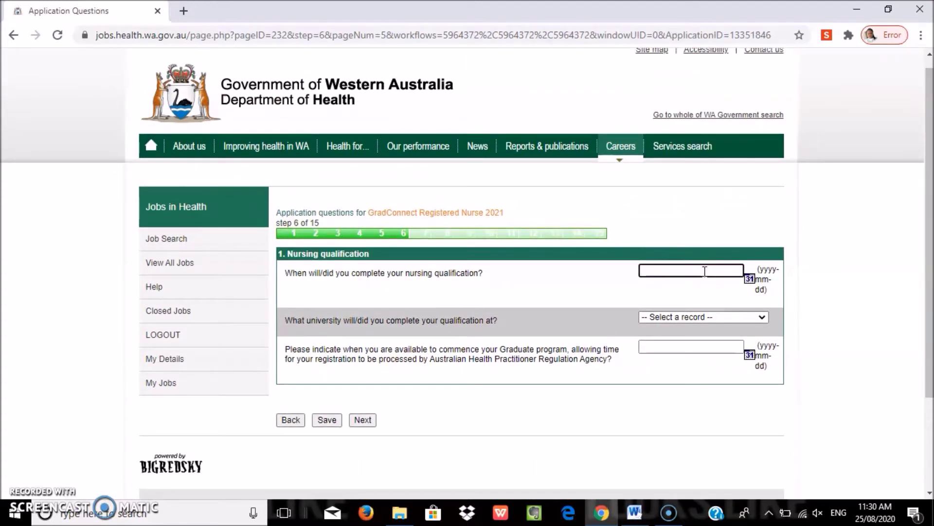
{"action": "left_click", "coordinate": [750, 281]}
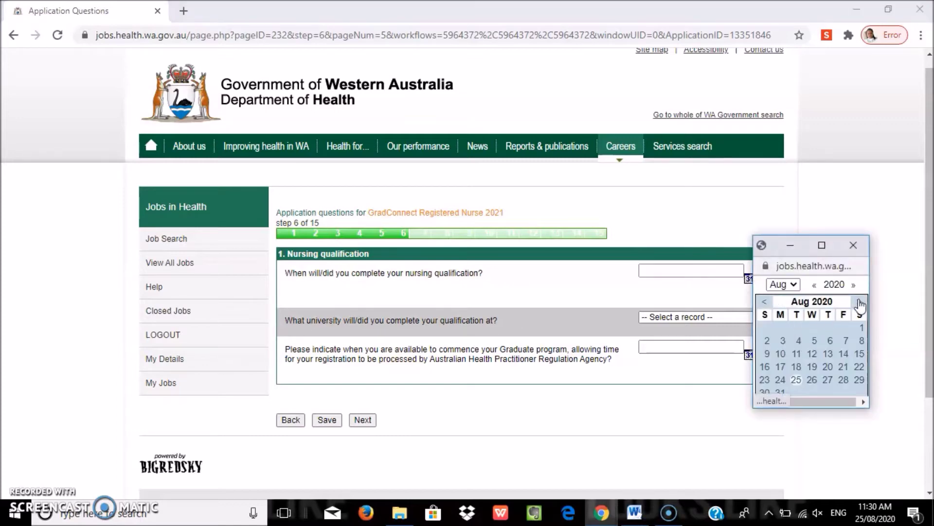
{"action": "left_click", "coordinate": [783, 284]}
{"action": "left_click", "coordinate": [785, 429]}
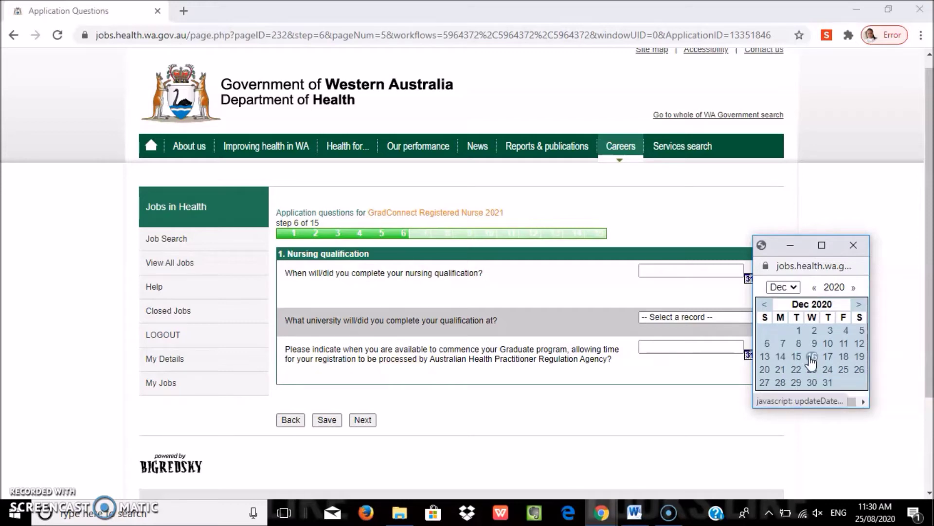
{"action": "left_click", "coordinate": [812, 360]}
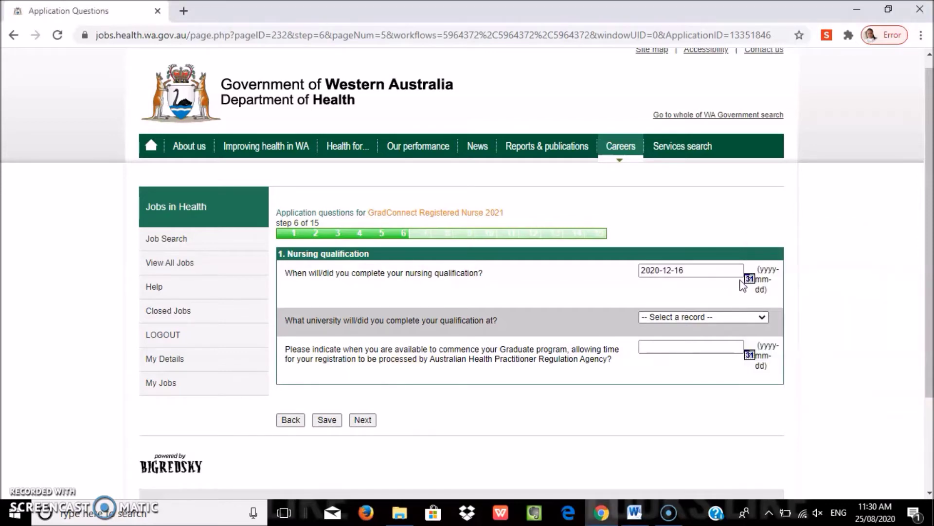
{"action": "left_click", "coordinate": [701, 317]}
{"action": "left_click", "coordinate": [691, 375]}
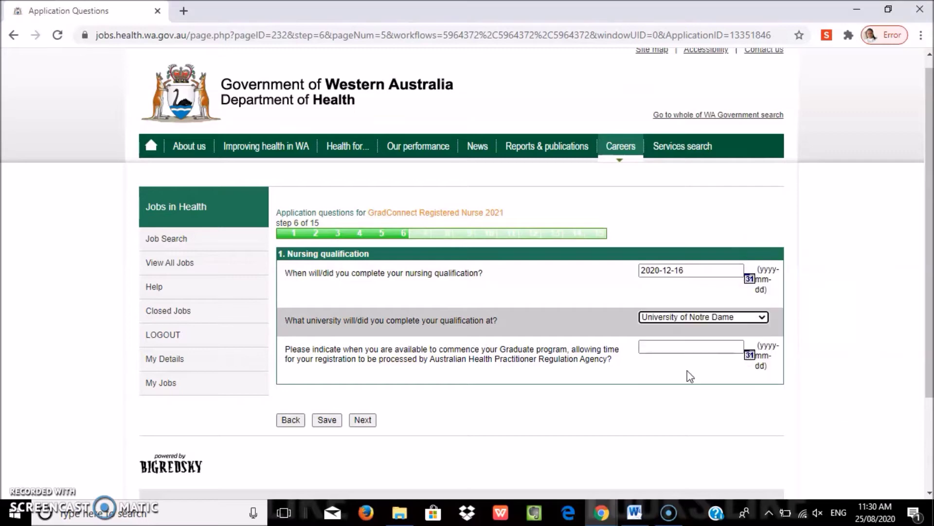
Step: Set the Graduate program availability date to 2021-02-01 and continue to the selection criteria in step 7
{"action": "left_click", "coordinate": [749, 354]}
{"action": "left_click", "coordinate": [778, 279]}
{"action": "left_click", "coordinate": [831, 279]}
{"action": "left_click", "coordinate": [781, 332]}
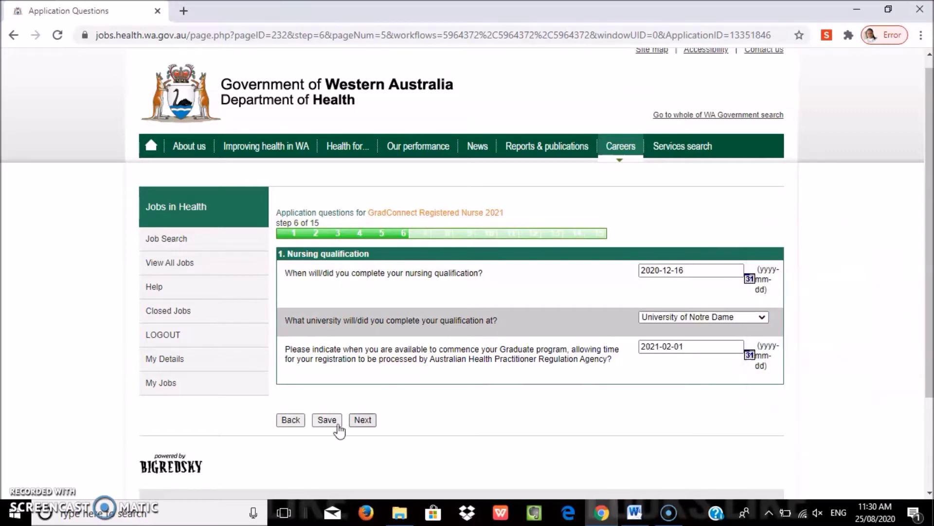
{"action": "scroll", "coordinate": [340, 426], "scroll_direction": "up", "scroll_amount": 1}
{"action": "left_click", "coordinate": [362, 431]}
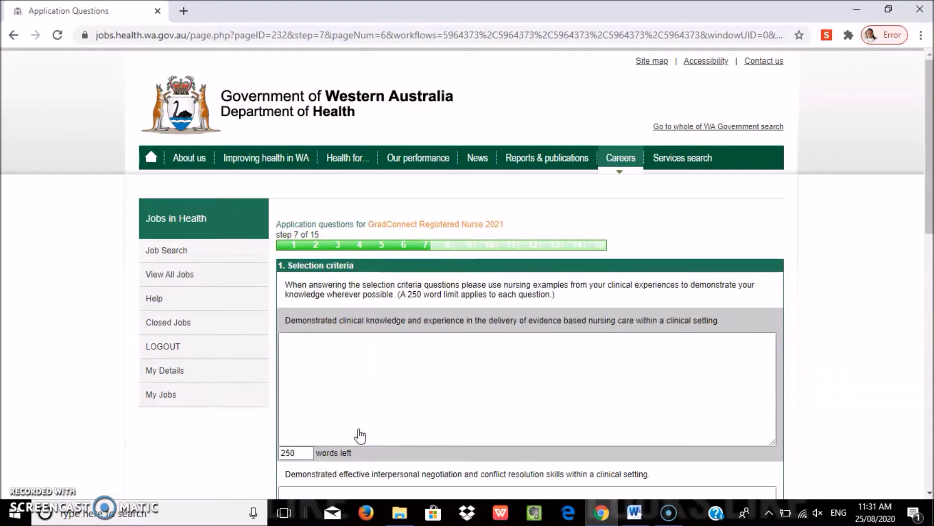
Step: Review the selection criteria questions and the word limit that applies to each answer
{"action": "scroll", "coordinate": [530, 272], "scroll_direction": "down", "scroll_amount": 4}
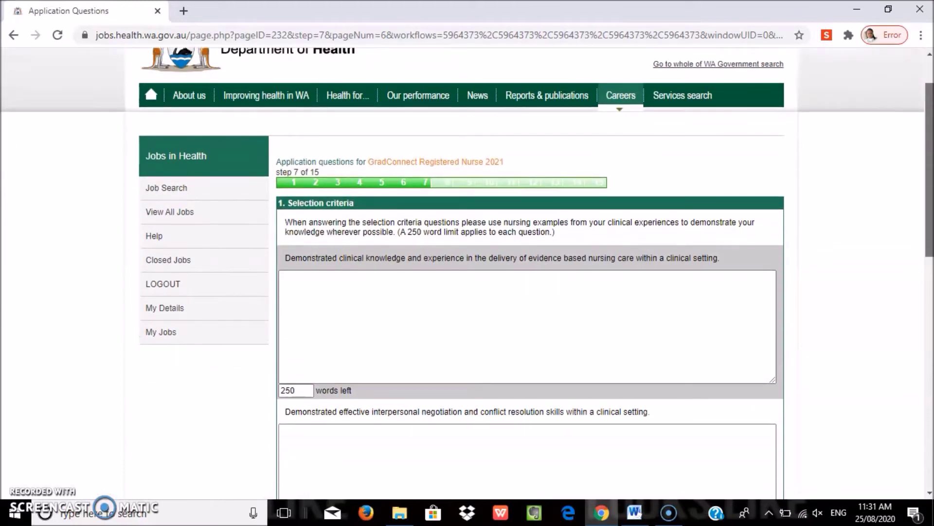
{"action": "scroll", "coordinate": [531, 273], "scroll_direction": "down", "scroll_amount": 7}
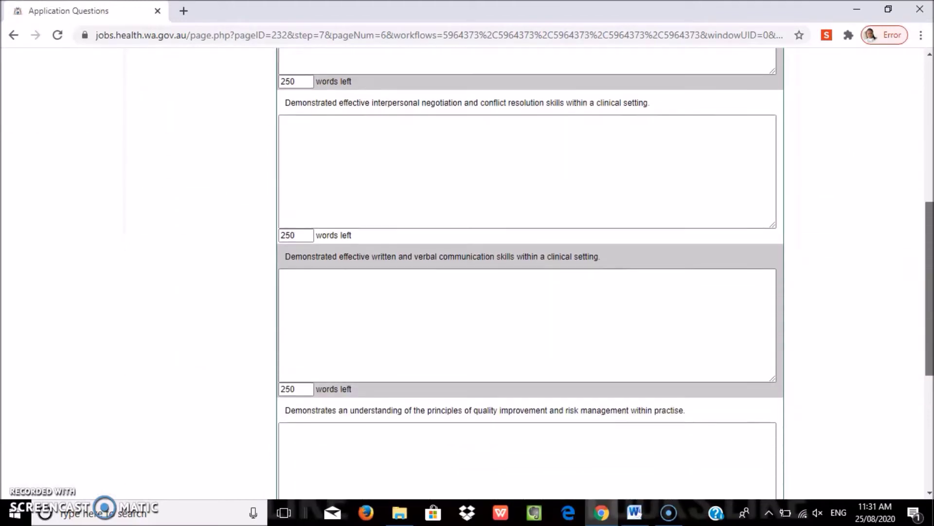
{"action": "scroll", "coordinate": [530, 273], "scroll_direction": "down", "scroll_amount": 1}
{"action": "scroll", "coordinate": [531, 273], "scroll_direction": "up", "scroll_amount": 10}
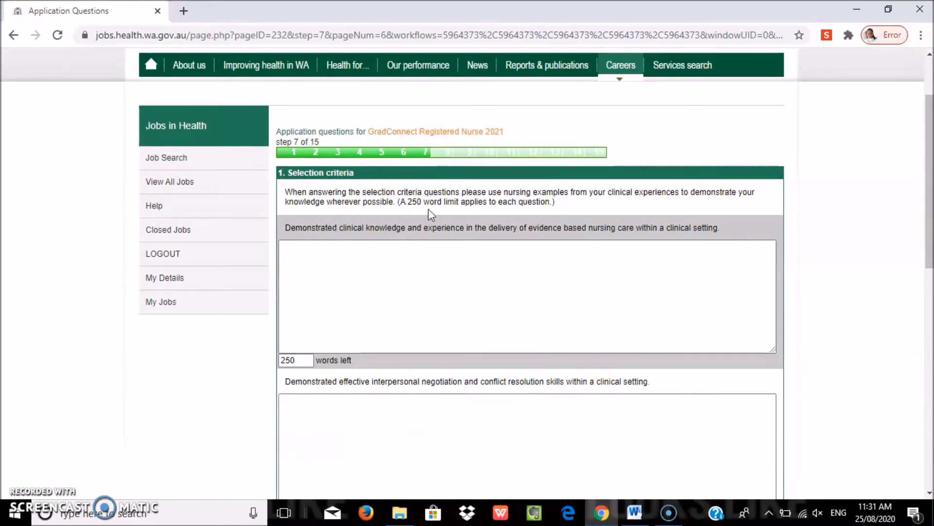
{"action": "scroll", "coordinate": [638, 229], "scroll_direction": "down", "scroll_amount": 1}
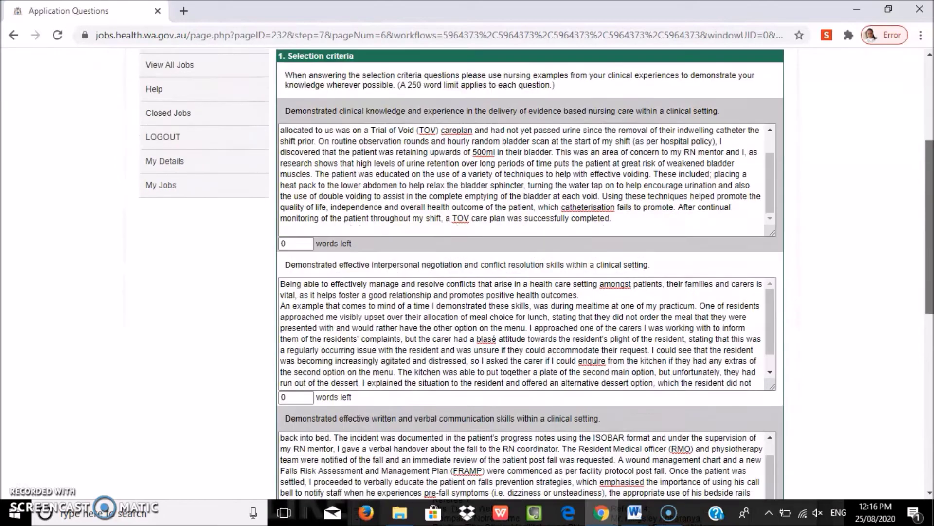
Step: Submit the completed selection criteria answers and continue to the general information page in step 8
{"action": "scroll", "coordinate": [899, 409], "scroll_direction": "down", "scroll_amount": 9}
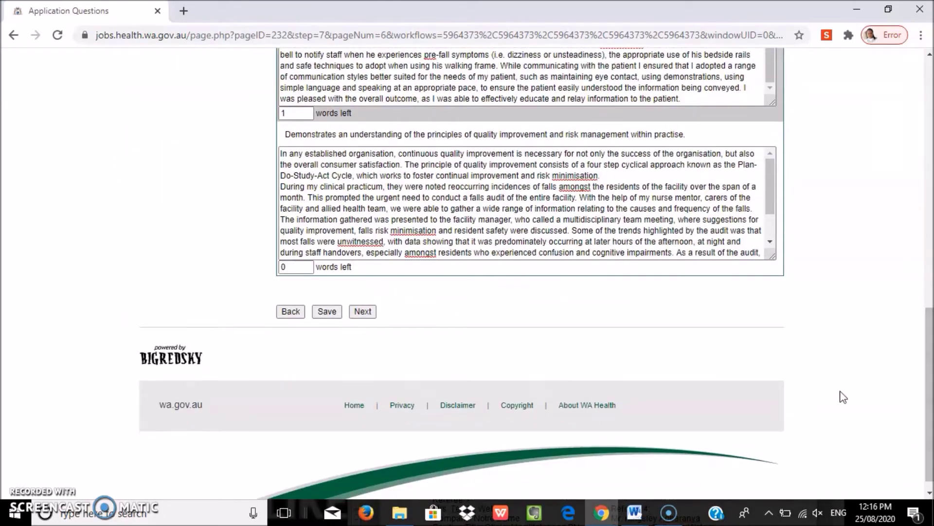
{"action": "left_click", "coordinate": [364, 314]}
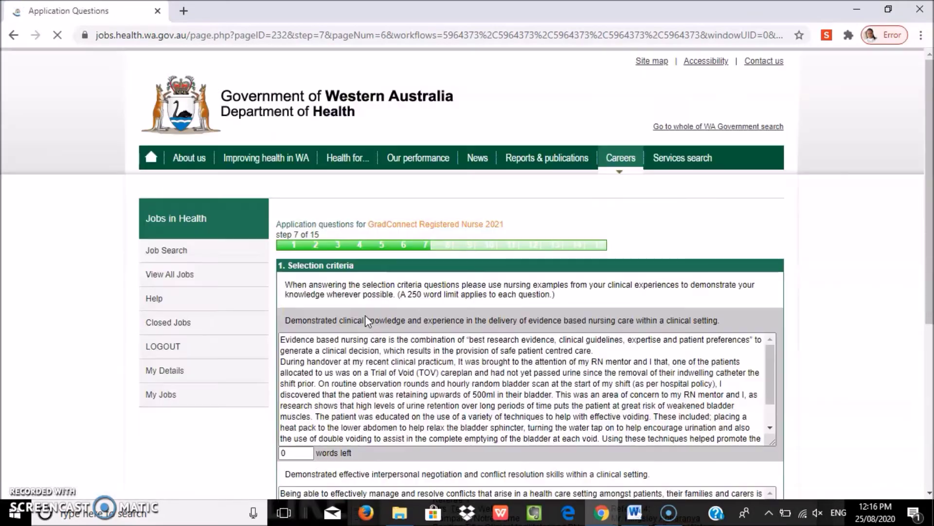
{"action": "scroll", "coordinate": [469, 273], "scroll_direction": "down", "scroll_amount": 4}
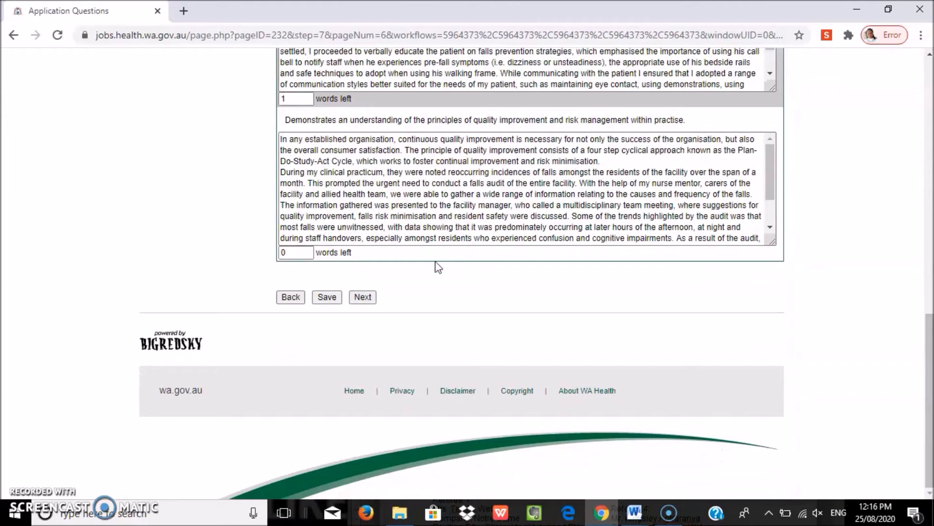
{"action": "left_click", "coordinate": [364, 297]}
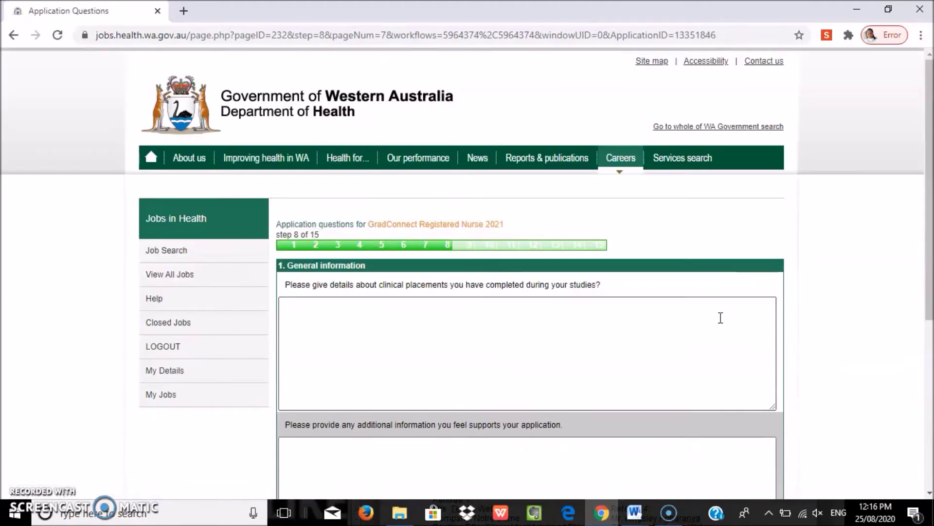
Step: Fill in the details of completed clinical placements and the additional information supporting the application
{"action": "scroll", "coordinate": [721, 317], "scroll_direction": "down", "scroll_amount": 3}
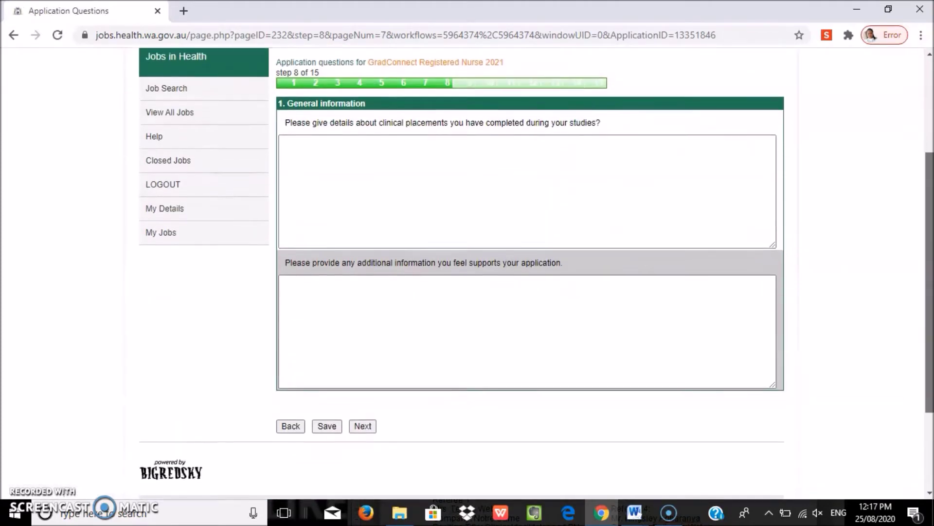
{"action": "mouse_move", "coordinate": [931, 297]}
{"action": "left_mouse_down"}
{"action": "mouse_move", "coordinate": [931, 277]}
{"action": "mouse_move", "coordinate": [931, 293]}
{"action": "left_mouse_up"}
{"action": "left_click", "coordinate": [449, 237]}
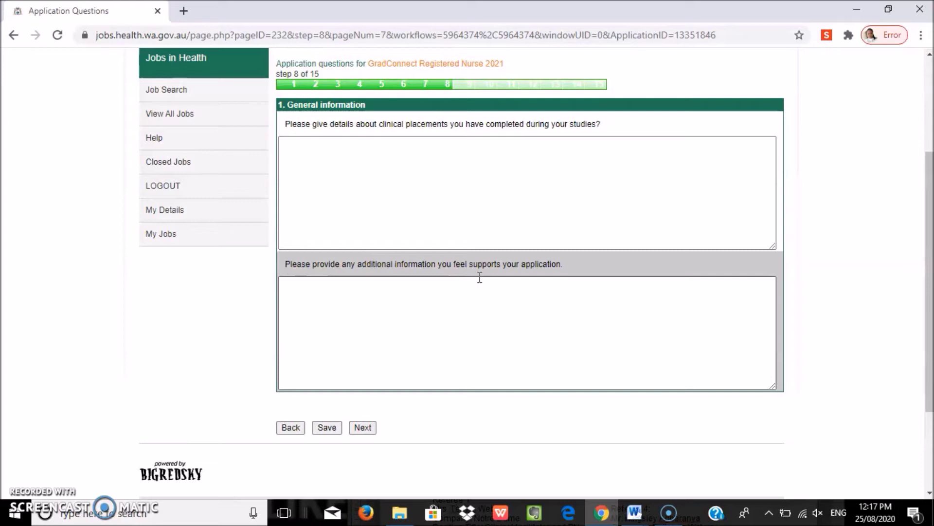
{"action": "left_click", "coordinate": [435, 282]}
{"action": "left_click", "coordinate": [353, 169]}
{"action": "left_click", "coordinate": [343, 147]}
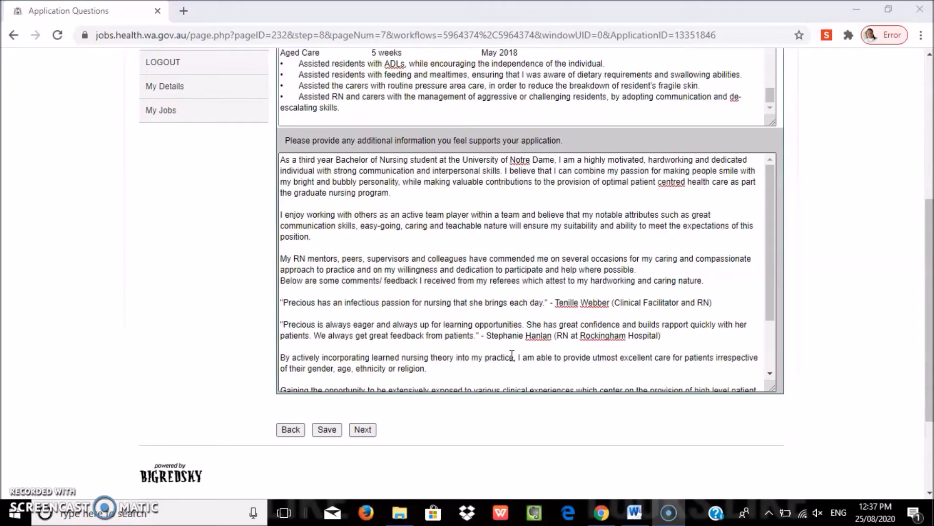
{"action": "left_click_drag", "start_coordinate": [930, 243], "coordinate": [932, 302]}
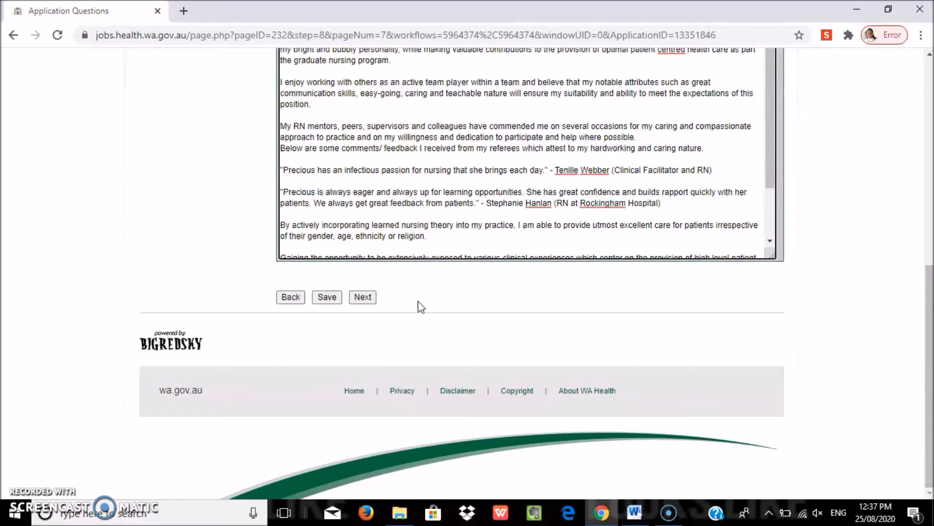
Step: Save the general information answers and continue to the GREaT work experience page in step 9
{"action": "left_click", "coordinate": [343, 306]}
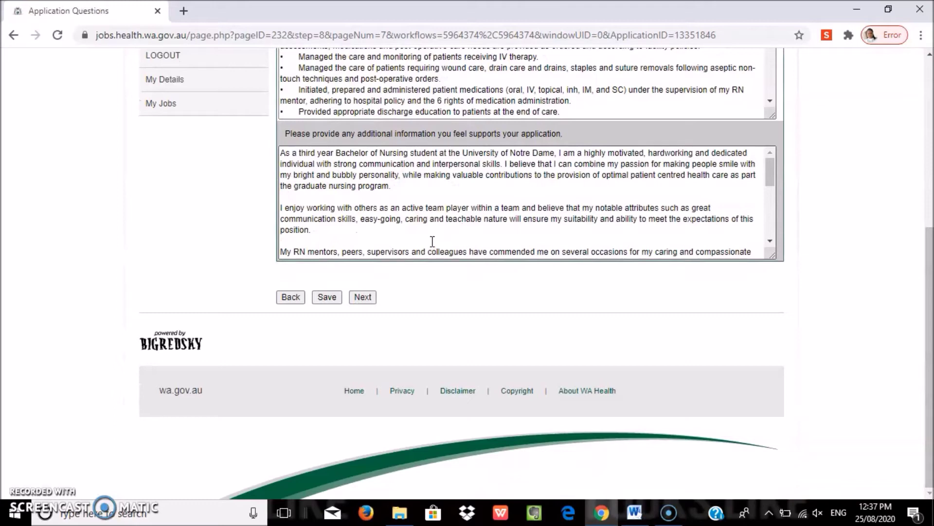
{"action": "left_click", "coordinate": [363, 301]}
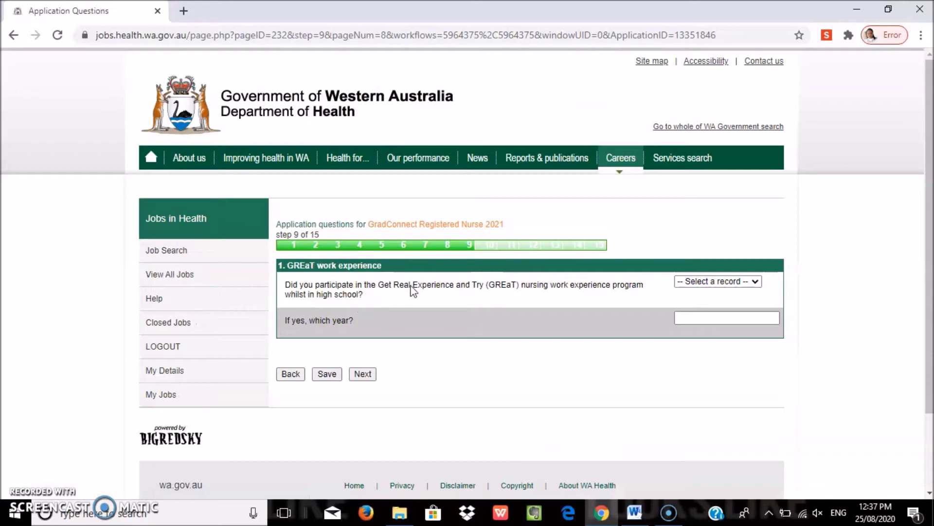
Step: Answer No to participating in the GREaT nursing work experience program, save, and continue to step 10
{"action": "left_click", "coordinate": [729, 283]}
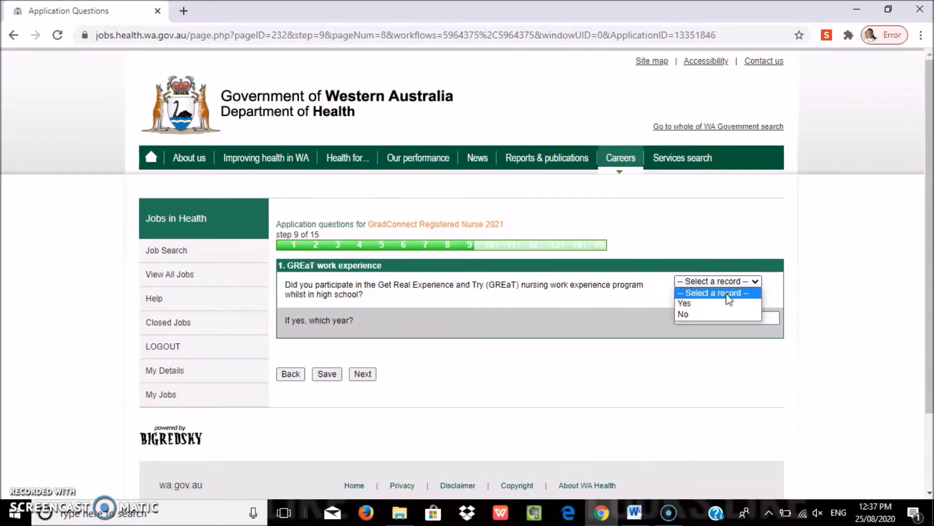
{"action": "left_click", "coordinate": [691, 314]}
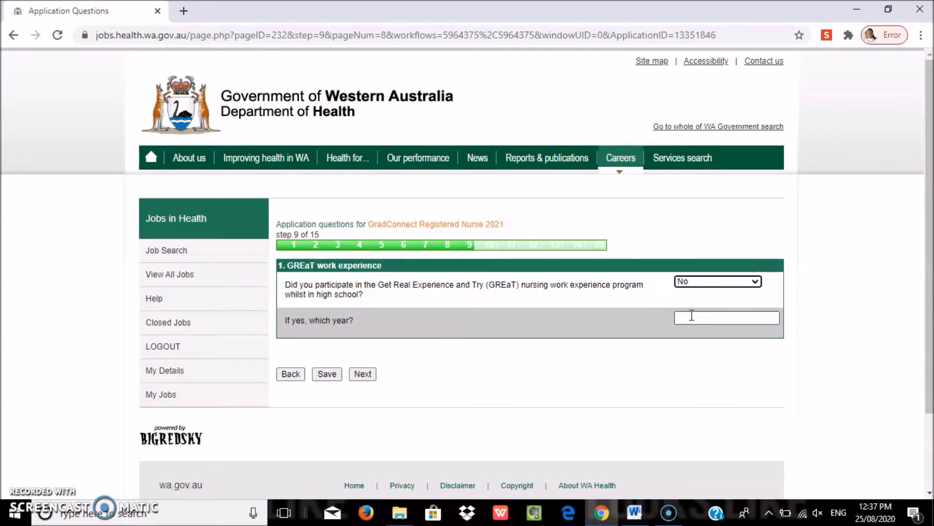
{"action": "left_click", "coordinate": [327, 382]}
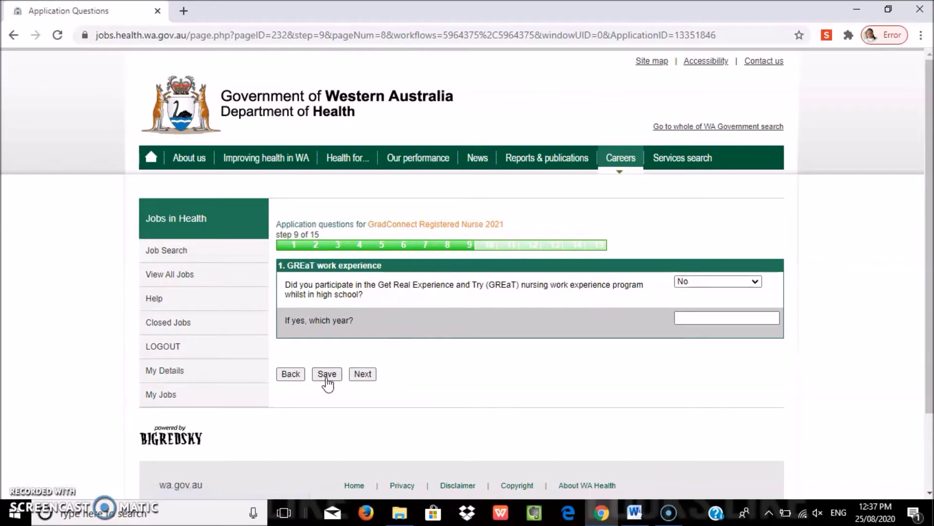
{"action": "left_click", "coordinate": [356, 380]}
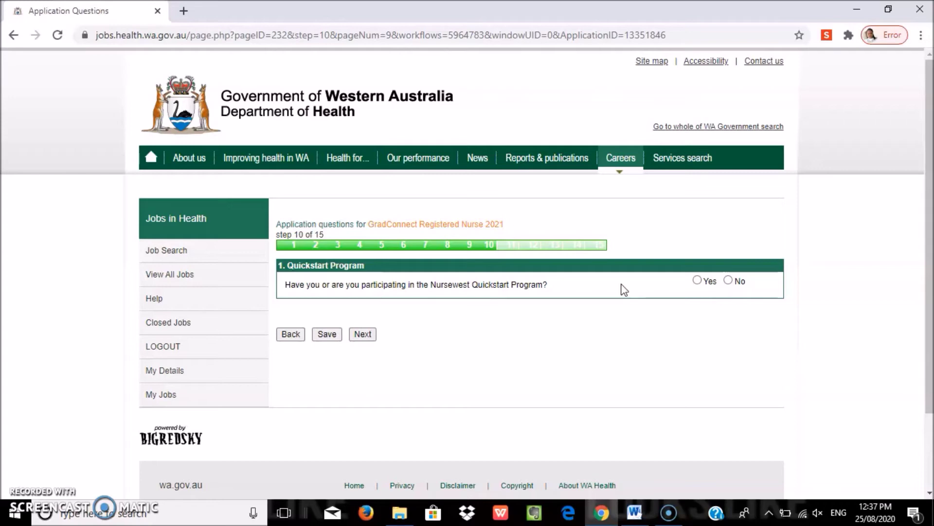
Step: Answer No to participating in the Nursewest Quickstart Program, save, and continue to step 11
{"action": "left_click", "coordinate": [729, 281]}
{"action": "left_click", "coordinate": [333, 334]}
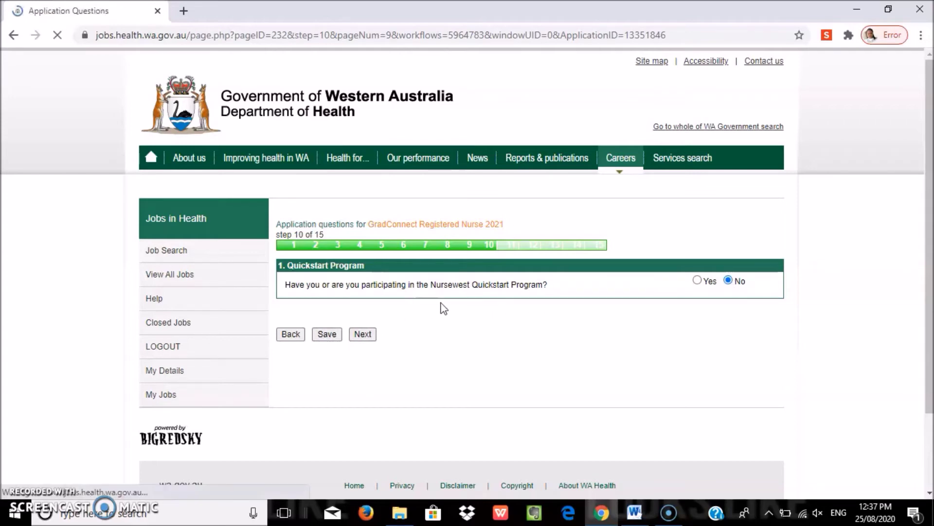
{"action": "left_click", "coordinate": [364, 335]}
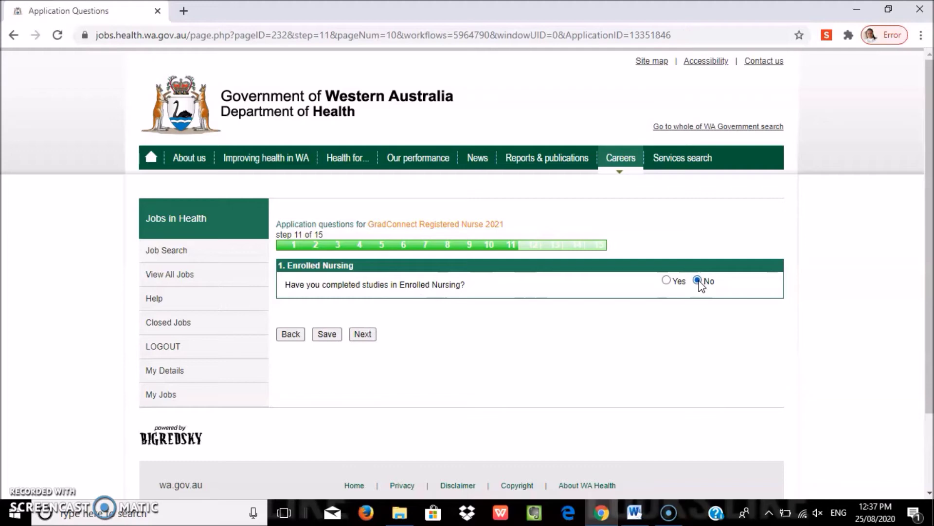
Step: Answer No to both the Enrolled Nursing studies and dual Nursing/Midwifery degree questions and continue to the preferences in step 13
{"action": "left_click", "coordinate": [365, 336]}
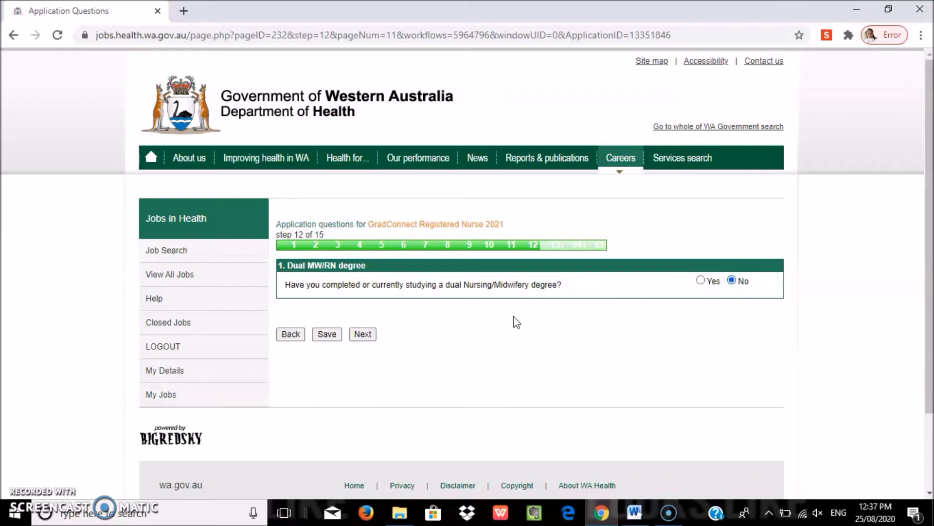
{"action": "left_click", "coordinate": [328, 335]}
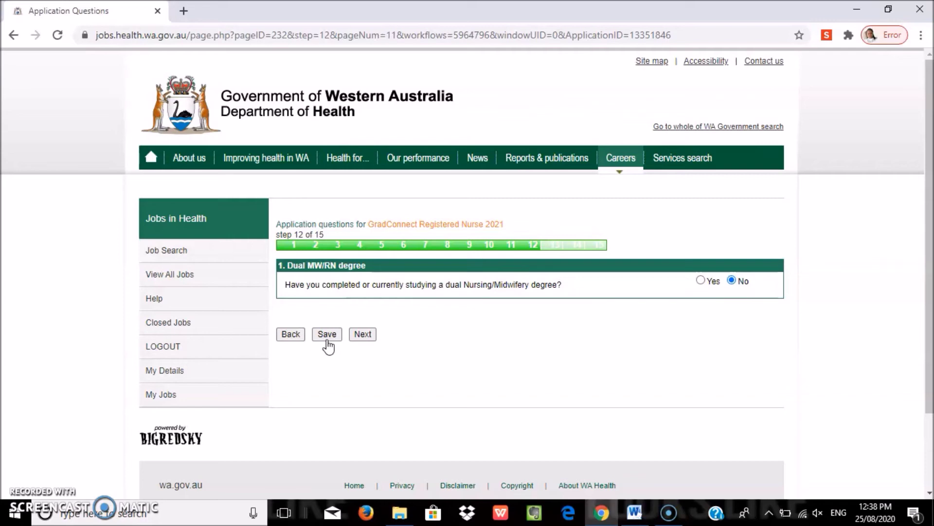
{"action": "left_click", "coordinate": [363, 339]}
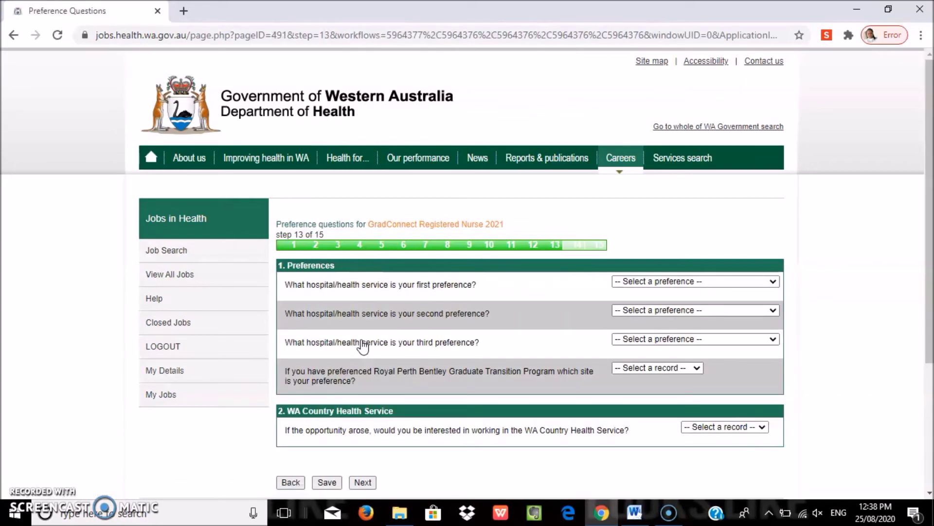
Step: Review the hospitals and health services offered for the first, second and third preferences
{"action": "scroll", "coordinate": [903, 182], "scroll_direction": "down", "scroll_amount": 2}
{"action": "scroll", "coordinate": [467, 272], "scroll_direction": "up", "scroll_amount": 1}
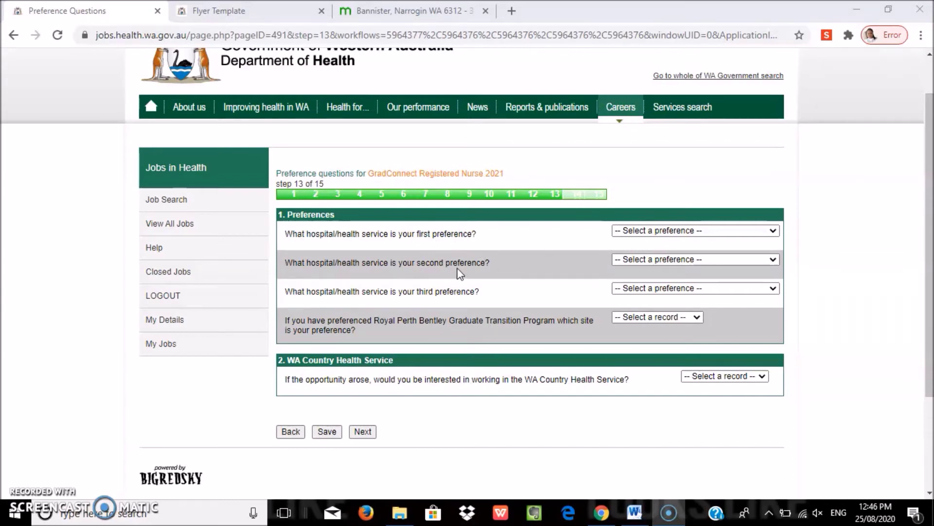
{"action": "left_click", "coordinate": [702, 233]}
{"action": "left_click", "coordinate": [702, 231]}
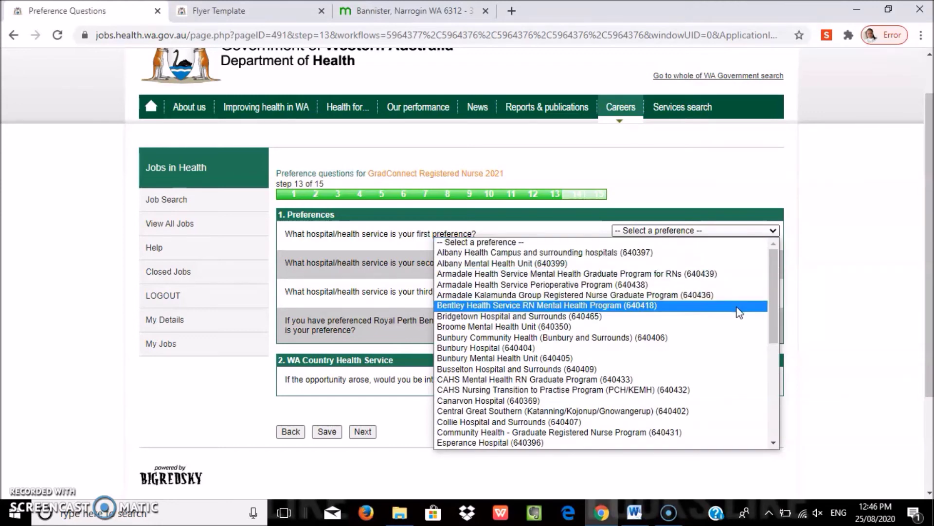
{"action": "scroll", "coordinate": [736, 443], "scroll_direction": "down", "scroll_amount": 1}
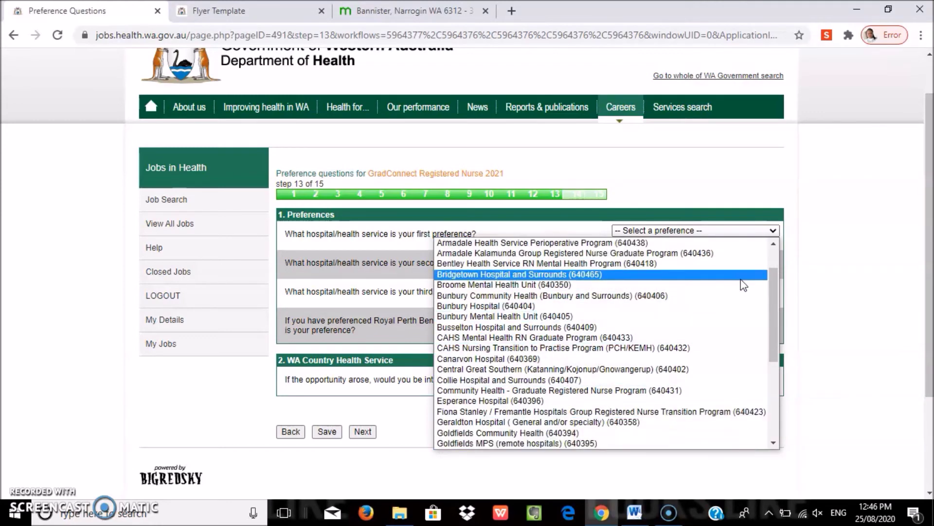
{"action": "left_click_drag", "start_coordinate": [775, 296], "coordinate": [778, 304]}
{"action": "scroll", "coordinate": [771, 352], "scroll_direction": "down", "scroll_amount": 2}
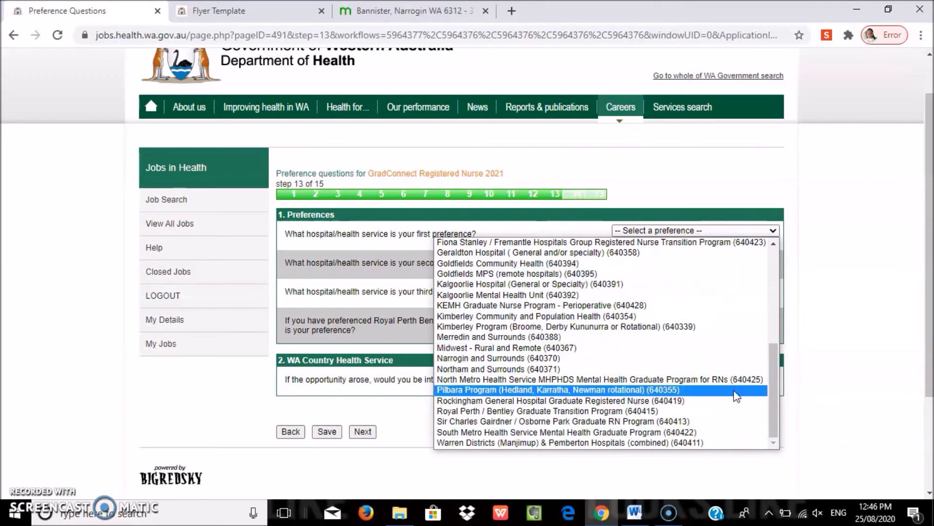
{"action": "left_click_drag", "start_coordinate": [773, 383], "coordinate": [769, 275]}
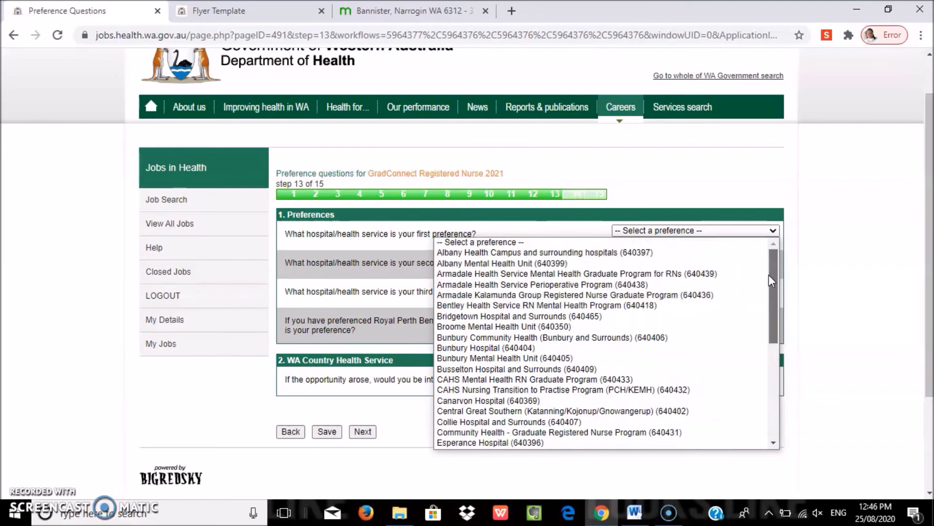
{"action": "left_click", "coordinate": [826, 267]}
{"action": "left_click", "coordinate": [747, 259]}
{"action": "left_click_drag", "start_coordinate": [775, 319], "coordinate": [772, 455]}
{"action": "left_click", "coordinate": [795, 383]}
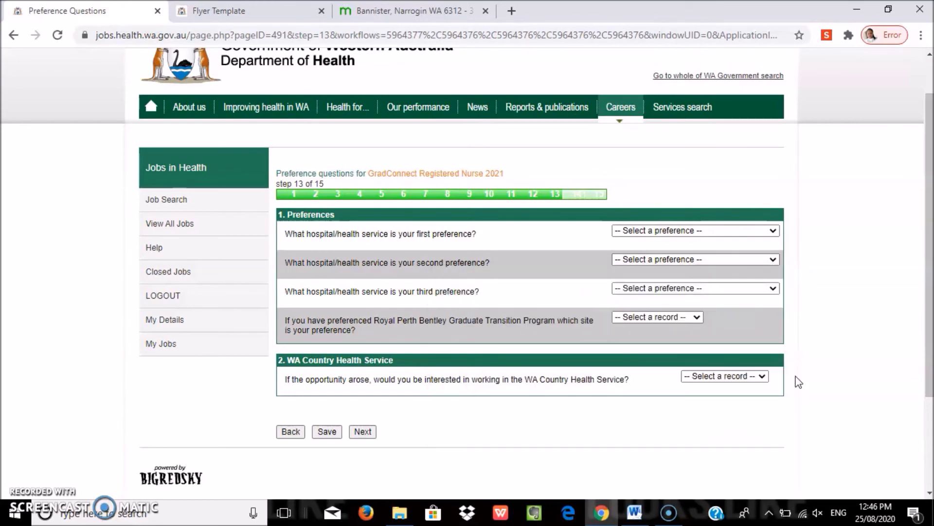
{"action": "left_click", "coordinate": [740, 290]}
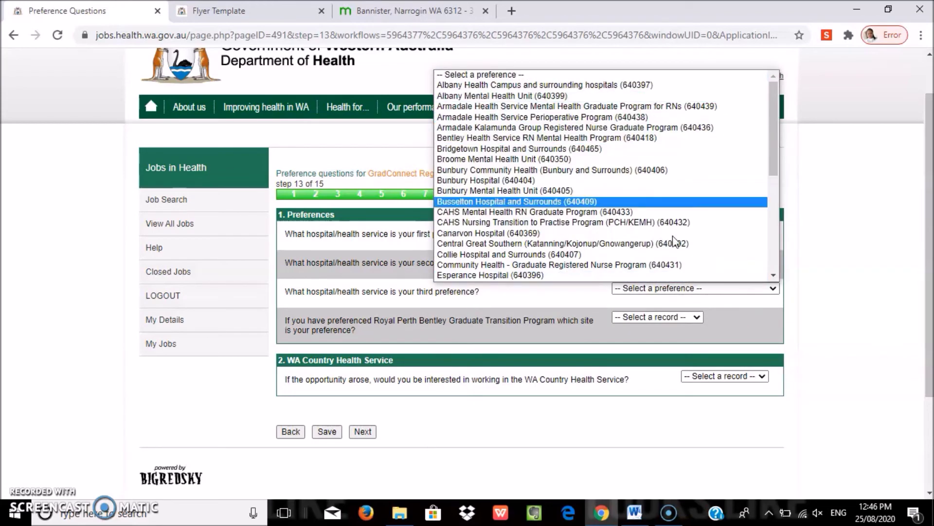
{"action": "left_click", "coordinate": [832, 322]}
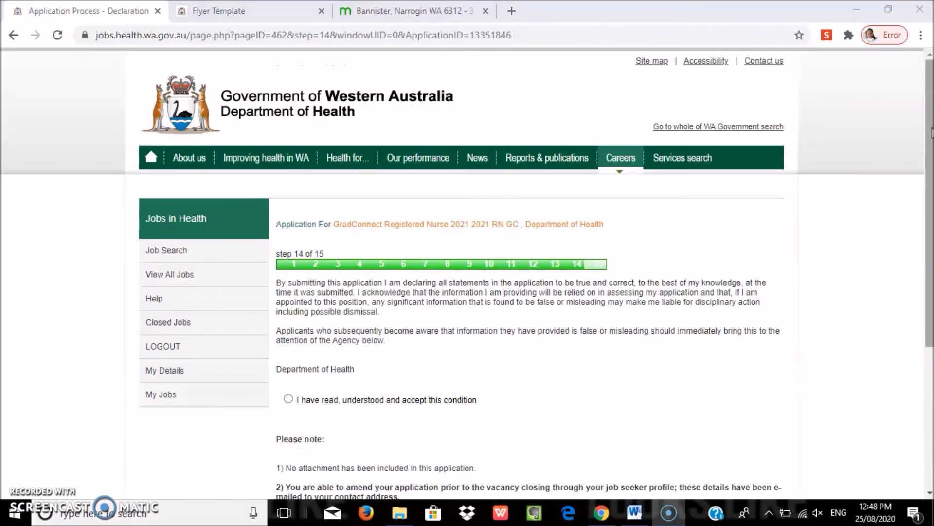
Step: Accept the declaration condition in step 14 and submit the application
{"action": "scroll", "coordinate": [467, 244], "scroll_direction": "down", "scroll_amount": 2}
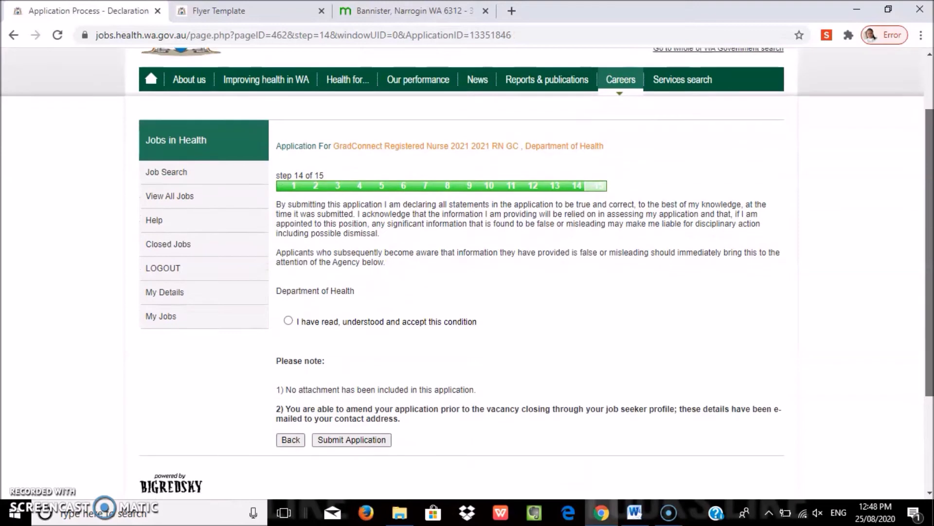
{"action": "scroll", "coordinate": [517, 203], "scroll_direction": "up", "scroll_amount": 1}
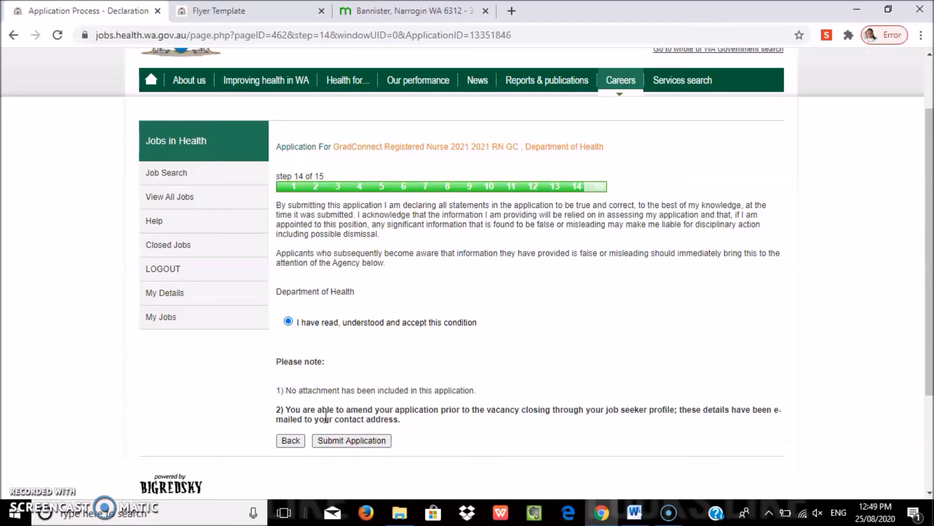
{"action": "left_click", "coordinate": [351, 441]}
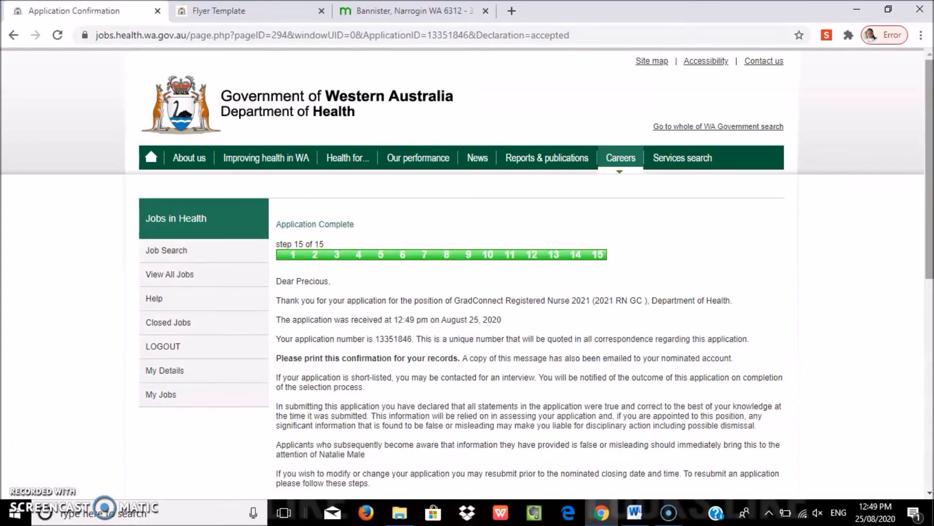
Step: Read the application confirmation page, including the instructions for modifying and resubmitting the application
{"action": "scroll", "coordinate": [467, 270], "scroll_direction": "down", "scroll_amount": 1}
{"action": "scroll", "coordinate": [467, 272], "scroll_direction": "down", "scroll_amount": 1}
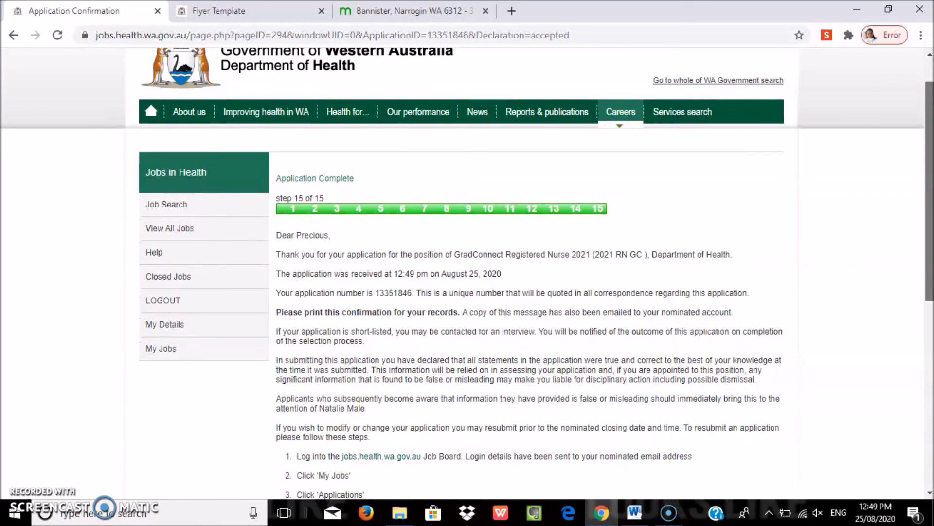
{"action": "scroll", "coordinate": [467, 272], "scroll_direction": "down", "scroll_amount": 1}
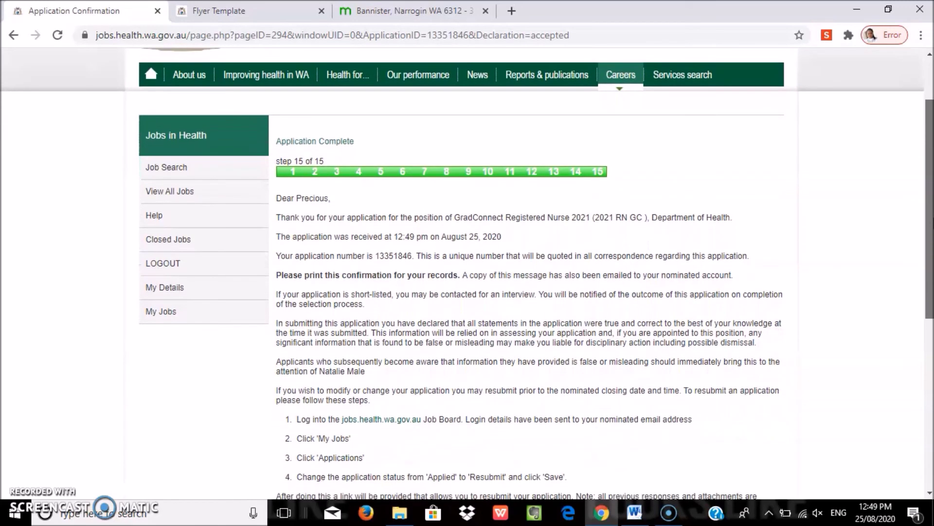
{"action": "scroll", "coordinate": [468, 272], "scroll_direction": "down", "scroll_amount": 1}
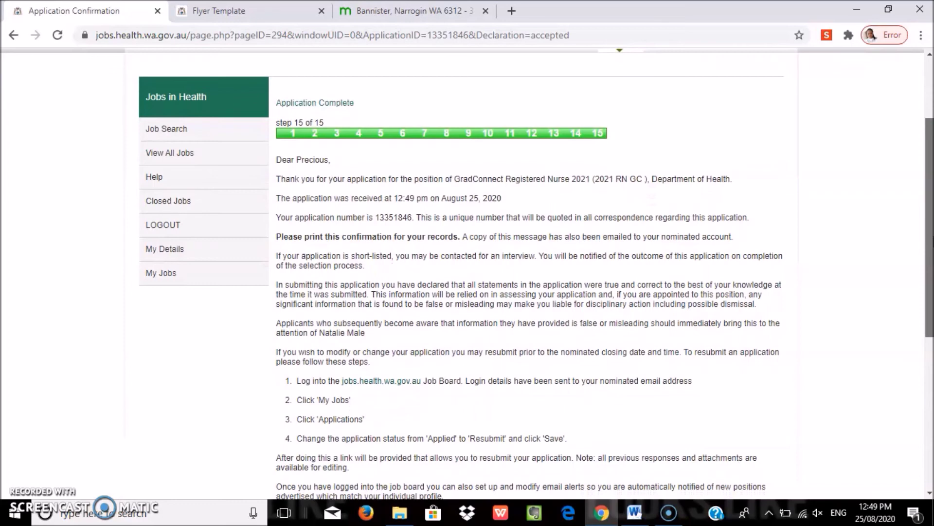
{"action": "scroll", "coordinate": [467, 272], "scroll_direction": "down", "scroll_amount": 1}
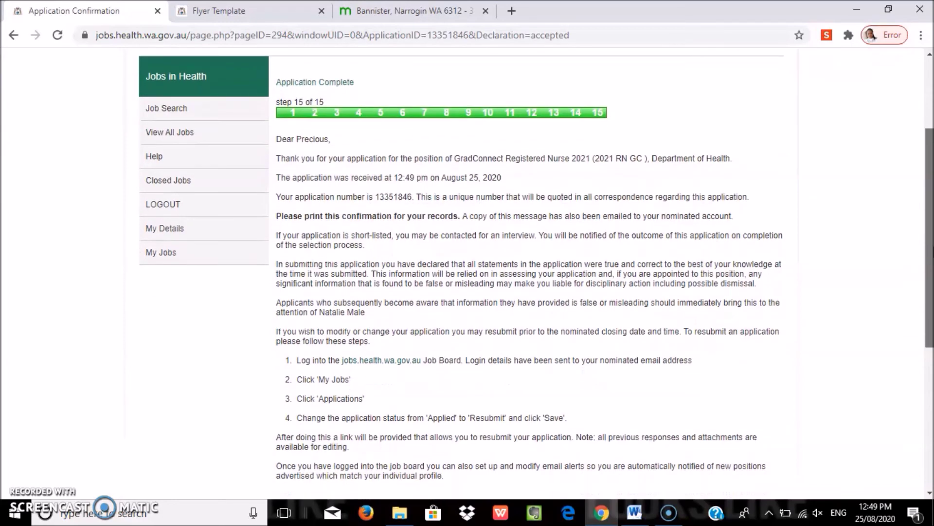
{"action": "scroll", "coordinate": [468, 273], "scroll_direction": "down", "scroll_amount": 1}
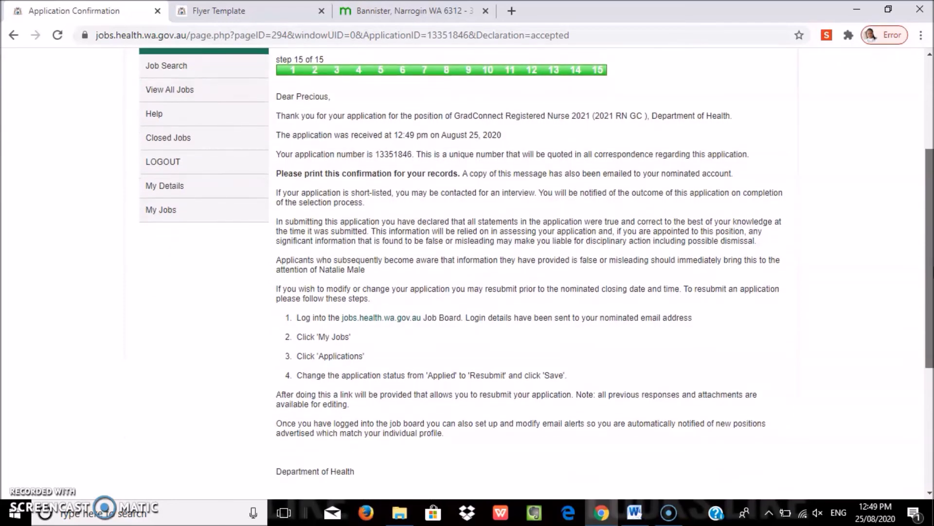
{"action": "mouse_move", "coordinate": [932, 292]}
{"action": "left_mouse_down"}
{"action": "mouse_move", "coordinate": [932, 388]}
{"action": "mouse_move", "coordinate": [889, 220]}
{"action": "left_mouse_up"}
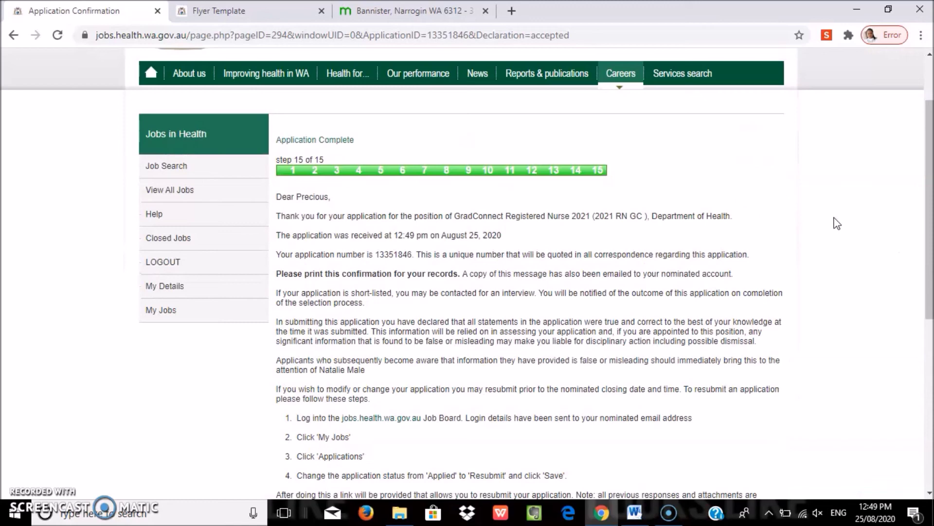
{"action": "scroll", "coordinate": [598, 375], "scroll_direction": "up", "scroll_amount": 2}
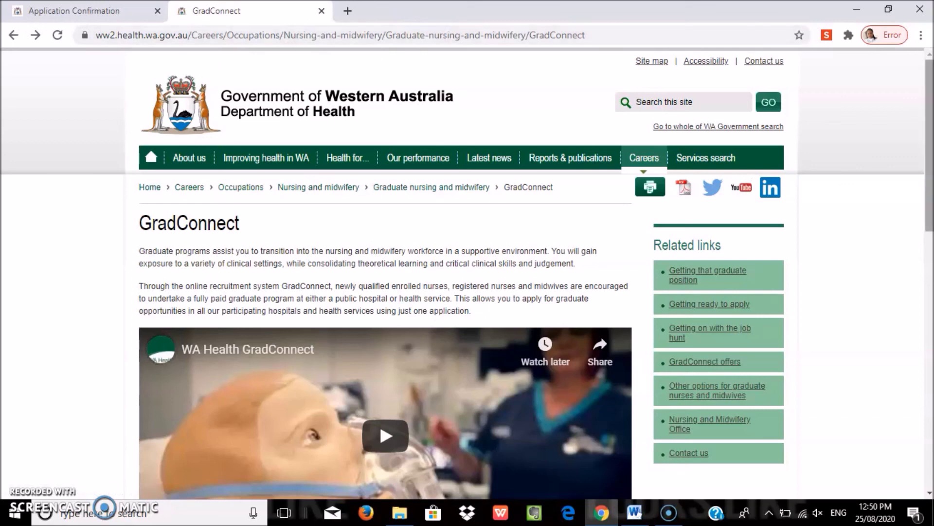
Step: Examine the Application opening dates and Selection criteria sections on the GradConnect information page
{"action": "scroll", "coordinate": [467, 272], "scroll_direction": "down", "scroll_amount": 3}
{"action": "scroll", "coordinate": [467, 273], "scroll_direction": "down", "scroll_amount": 6}
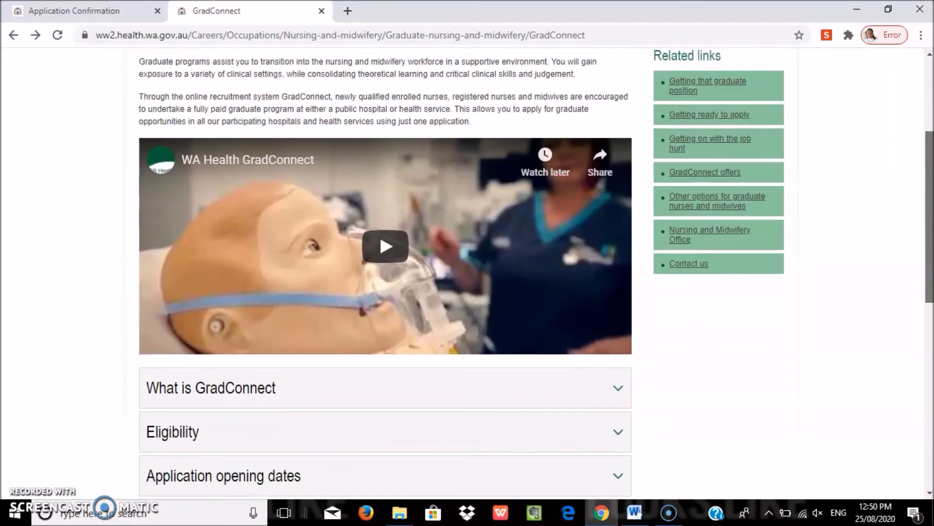
{"action": "scroll", "coordinate": [467, 272], "scroll_direction": "down", "scroll_amount": 2}
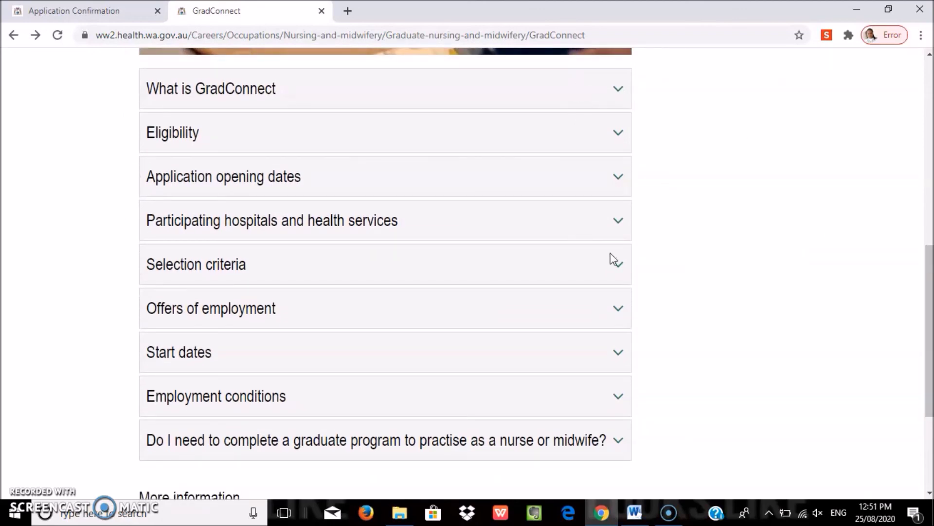
{"action": "left_click", "coordinate": [622, 180]}
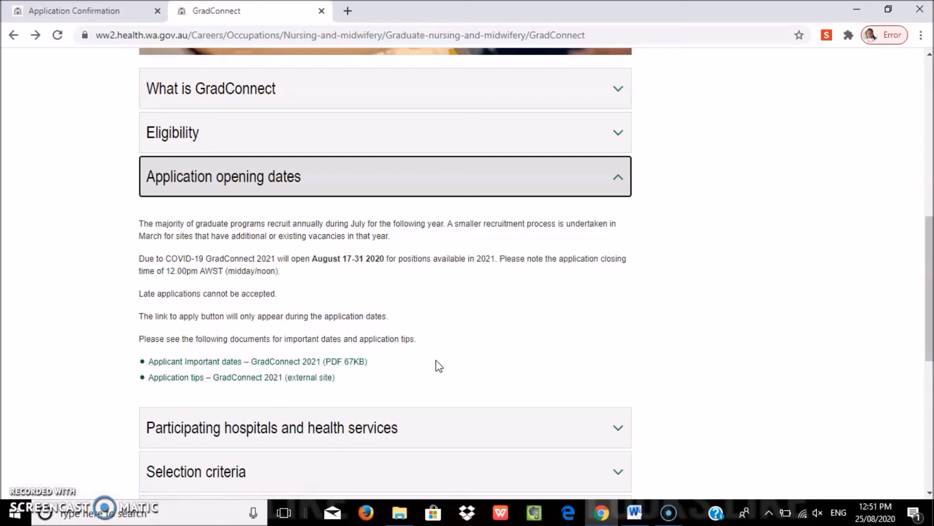
{"action": "left_click", "coordinate": [611, 187]}
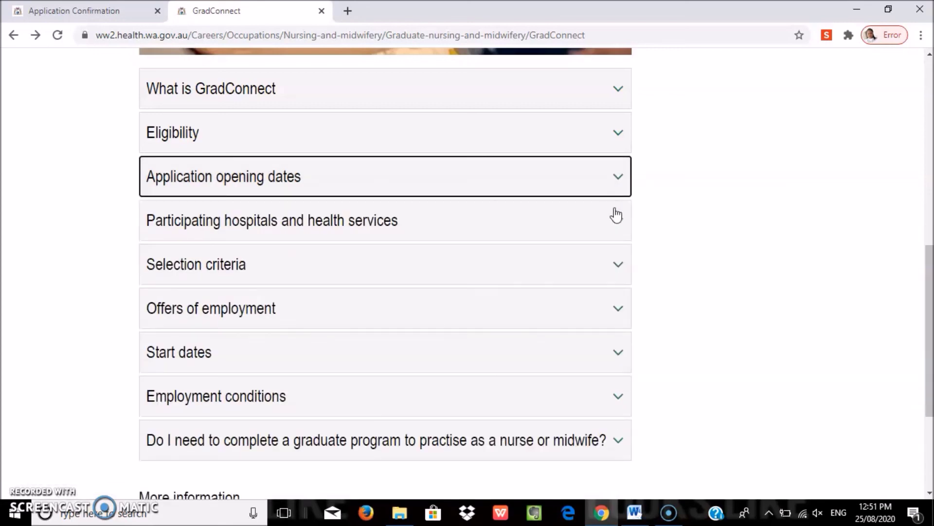
{"action": "left_click", "coordinate": [619, 266]}
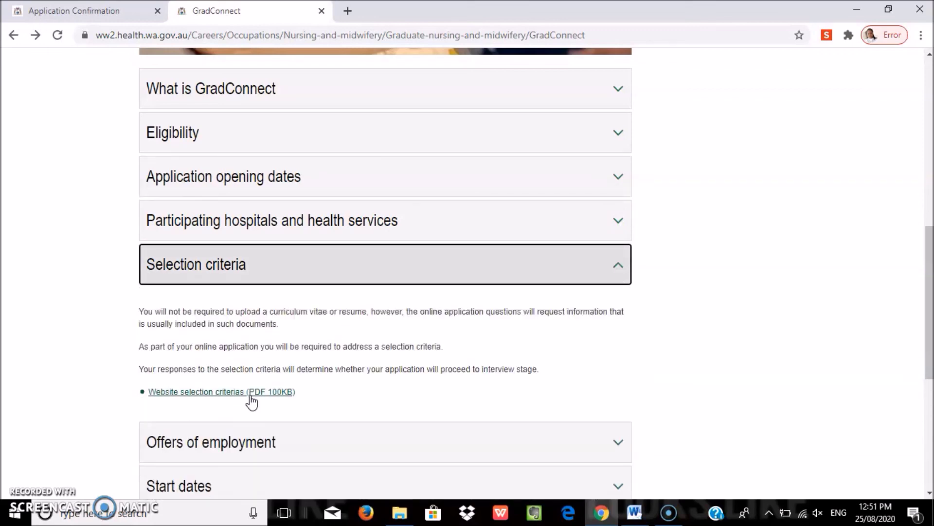
{"action": "left_click", "coordinate": [618, 263]}
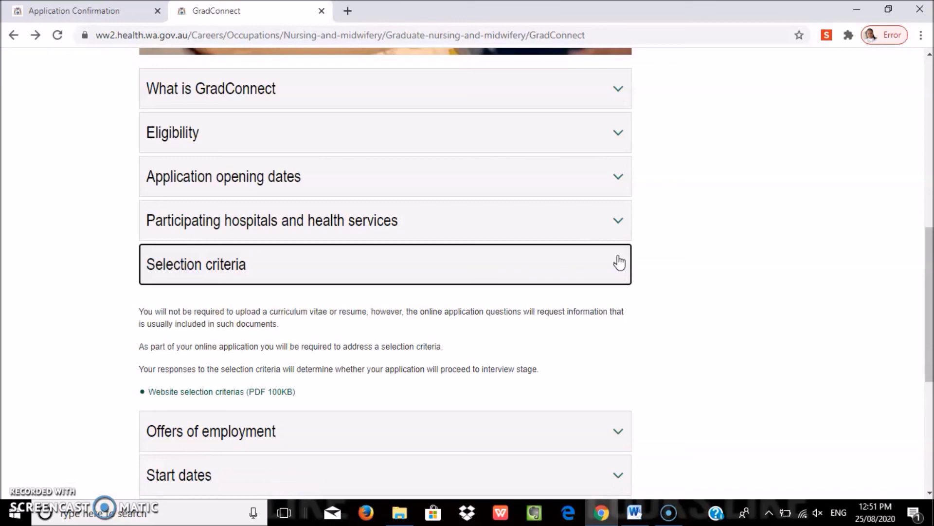
Step: Examine the Participating hospitals and health services section and the Offers of employment section on the GradConnect page, collapsing each one
{"action": "left_click", "coordinate": [617, 235]}
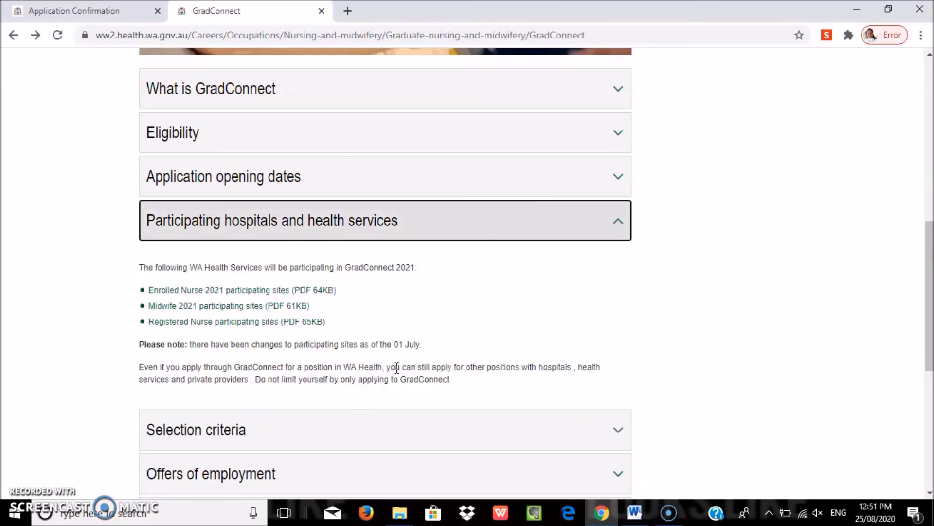
{"action": "left_click", "coordinate": [607, 235]}
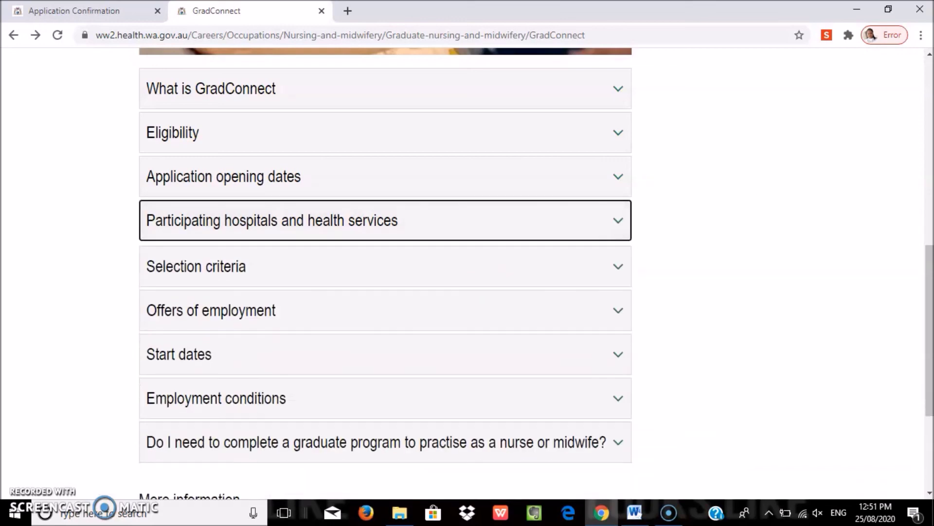
{"action": "scroll", "coordinate": [607, 235], "scroll_direction": "down", "scroll_amount": 2}
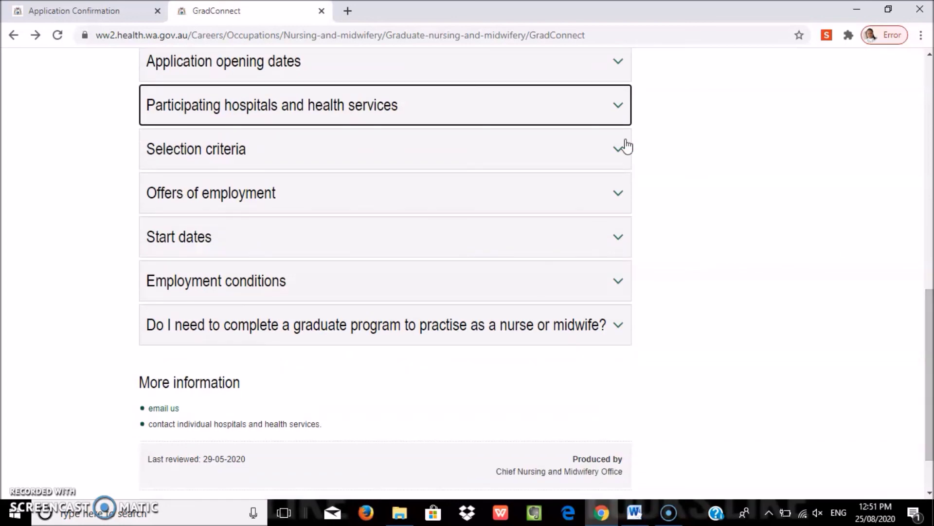
{"action": "left_click", "coordinate": [615, 200]}
{"action": "left_click", "coordinate": [615, 202]}
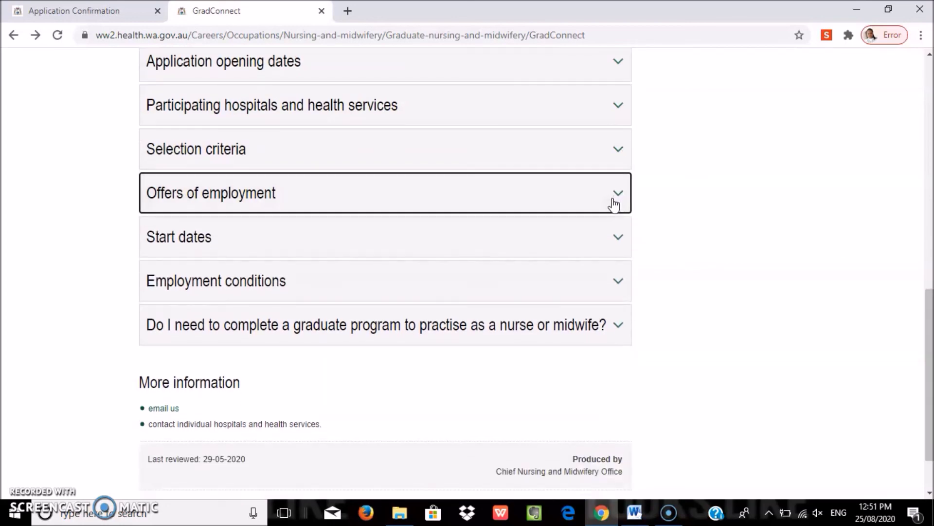
Step: Review the Employment conditions and Start dates sections, collapse both, and return to the GradConnect page introduction
{"action": "left_click", "coordinate": [617, 267]}
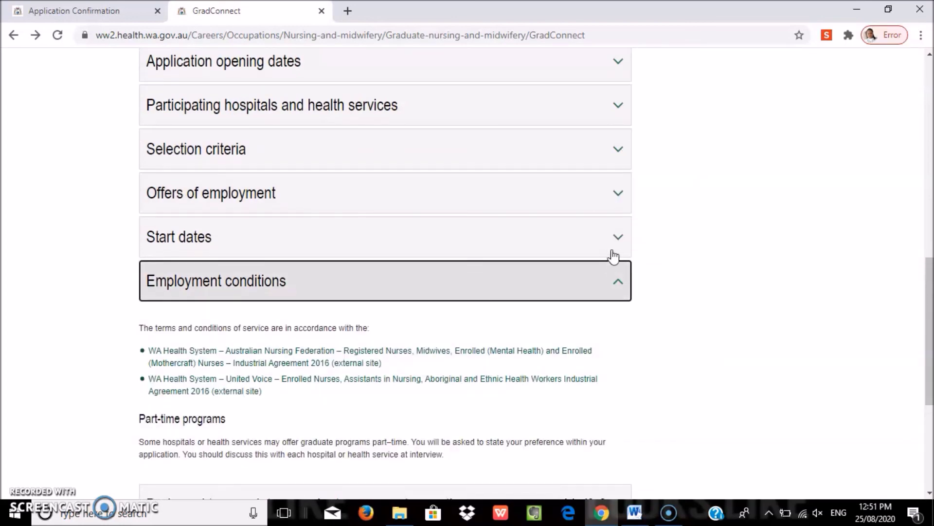
{"action": "left_click", "coordinate": [616, 273]}
{"action": "left_click", "coordinate": [615, 236]}
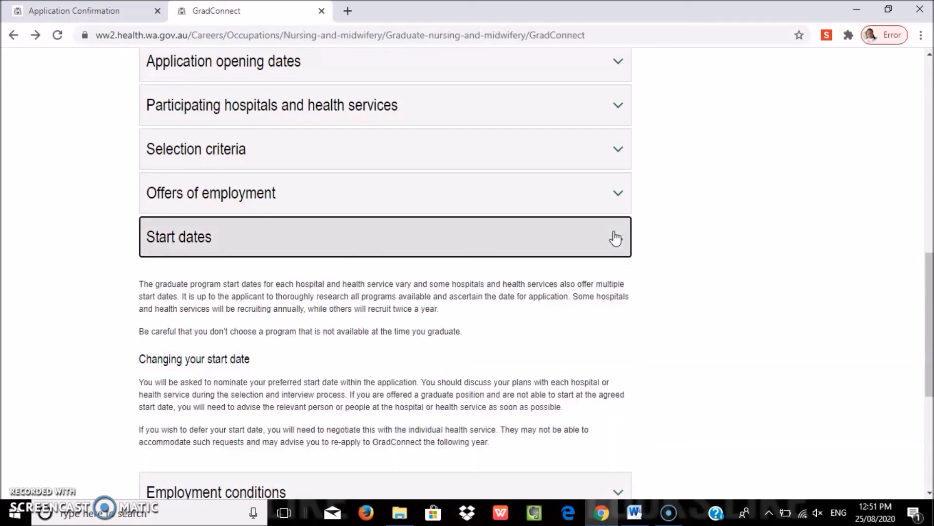
{"action": "left_click", "coordinate": [615, 237]}
{"action": "scroll", "coordinate": [753, 267], "scroll_direction": "down", "scroll_amount": 2}
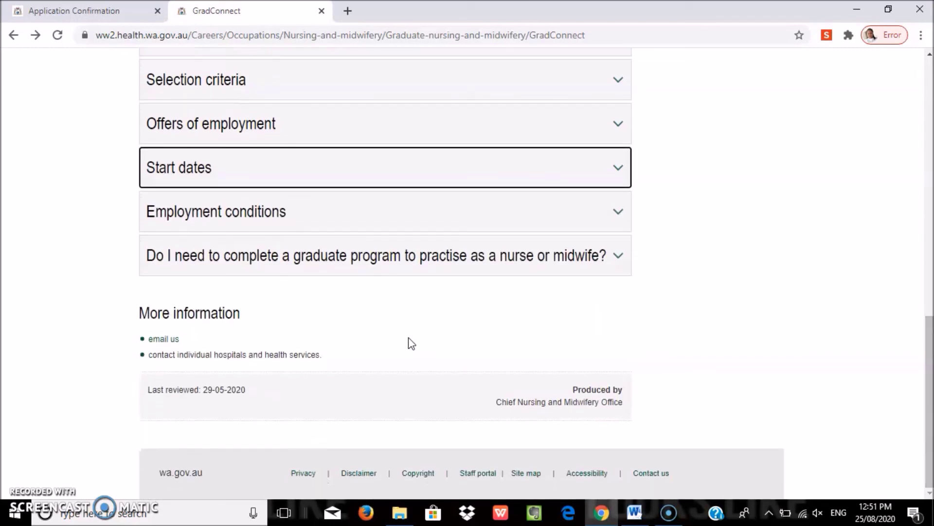
{"action": "left_click_drag", "start_coordinate": [930, 429], "coordinate": [912, 157]}
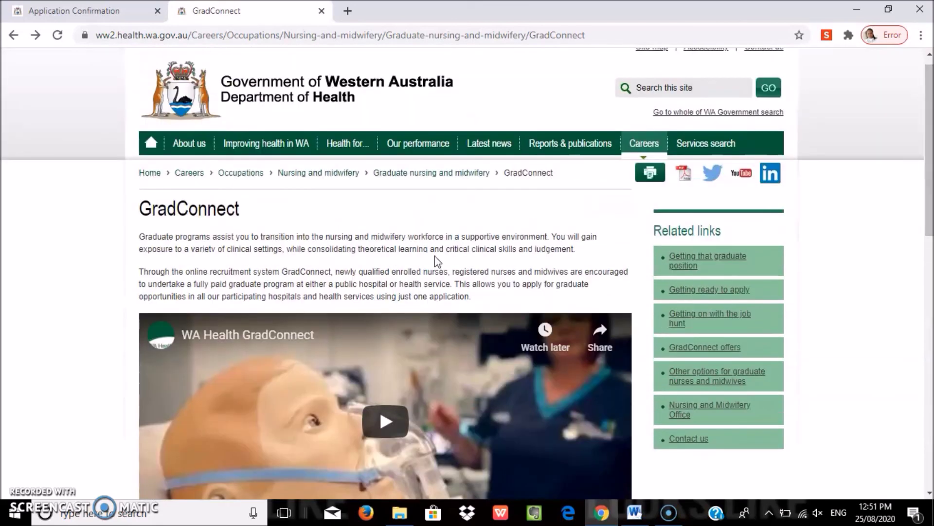